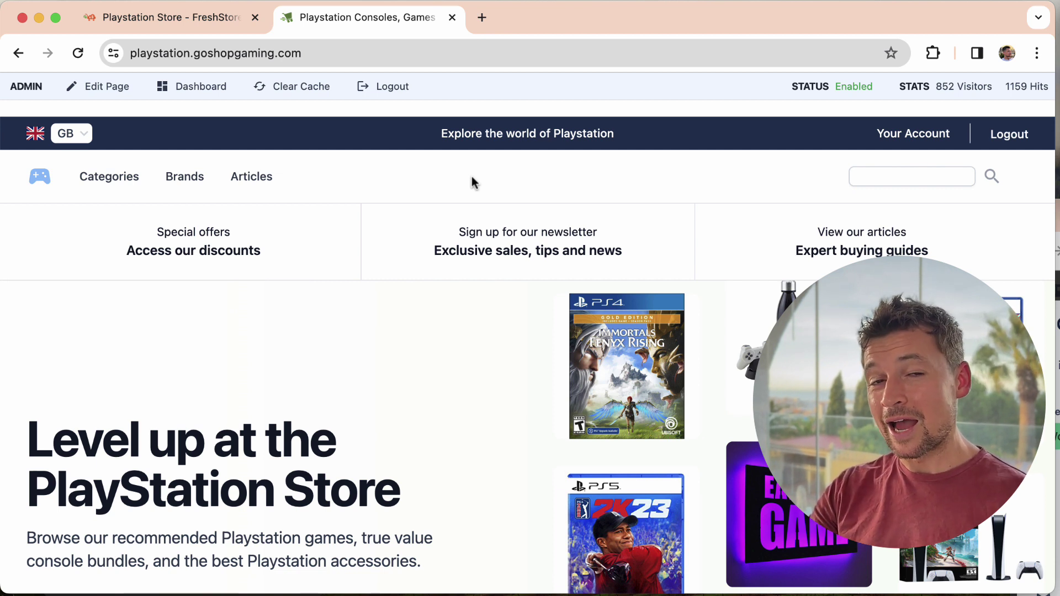
- Browse the storefront and open the PS5 Gaming Console product page
{"action": "scroll", "coordinate": [555, 193], "scroll_direction": "down", "scroll_amount": 5}
{"action": "scroll", "coordinate": [564, 269], "scroll_direction": "down", "scroll_amount": 1}
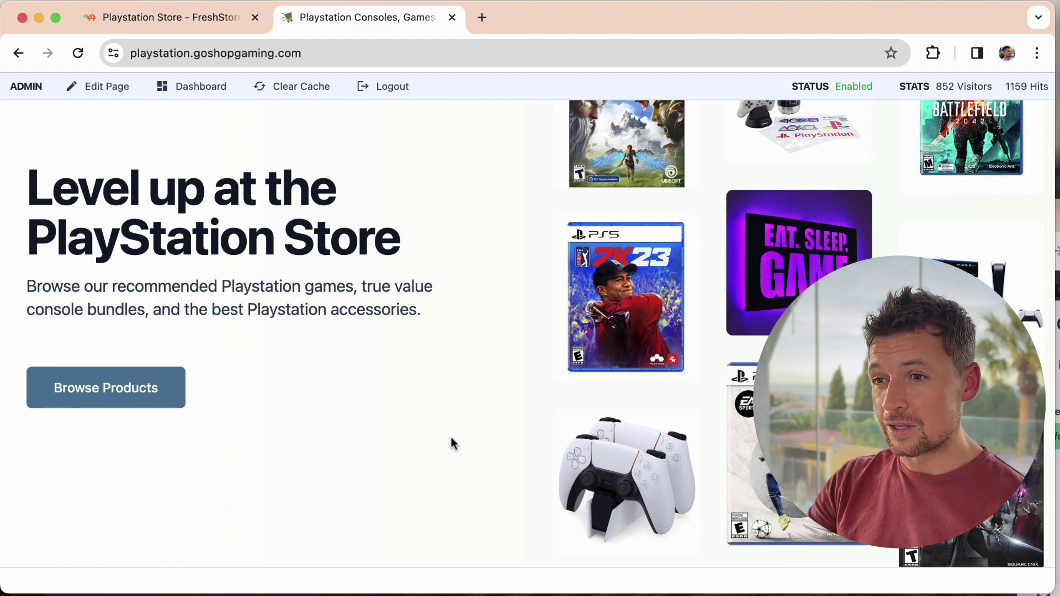
{"action": "scroll", "coordinate": [457, 442], "scroll_direction": "down", "scroll_amount": 3}
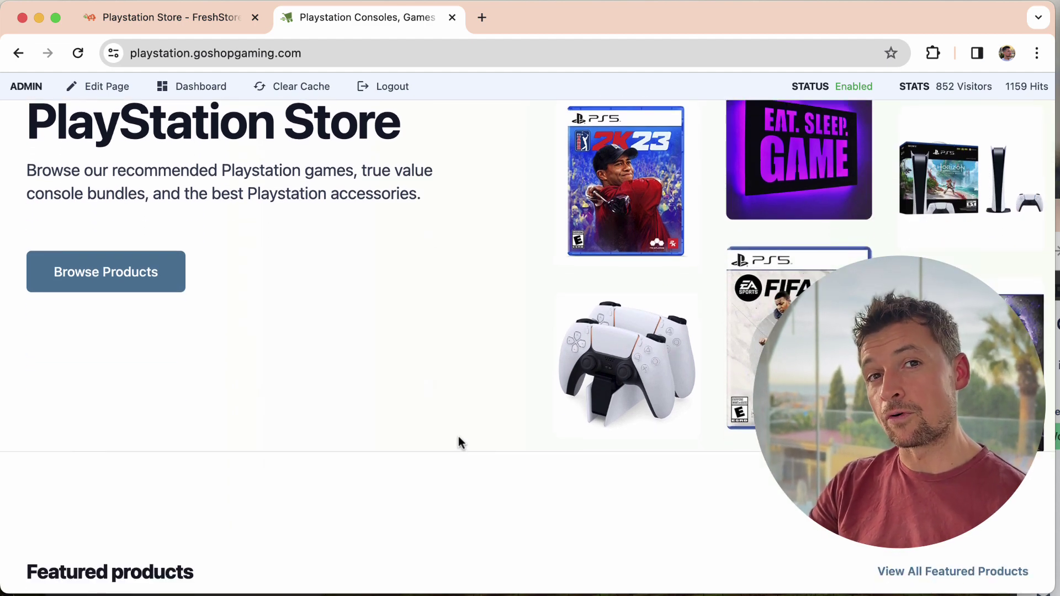
{"action": "scroll", "coordinate": [459, 436], "scroll_direction": "down", "scroll_amount": 1}
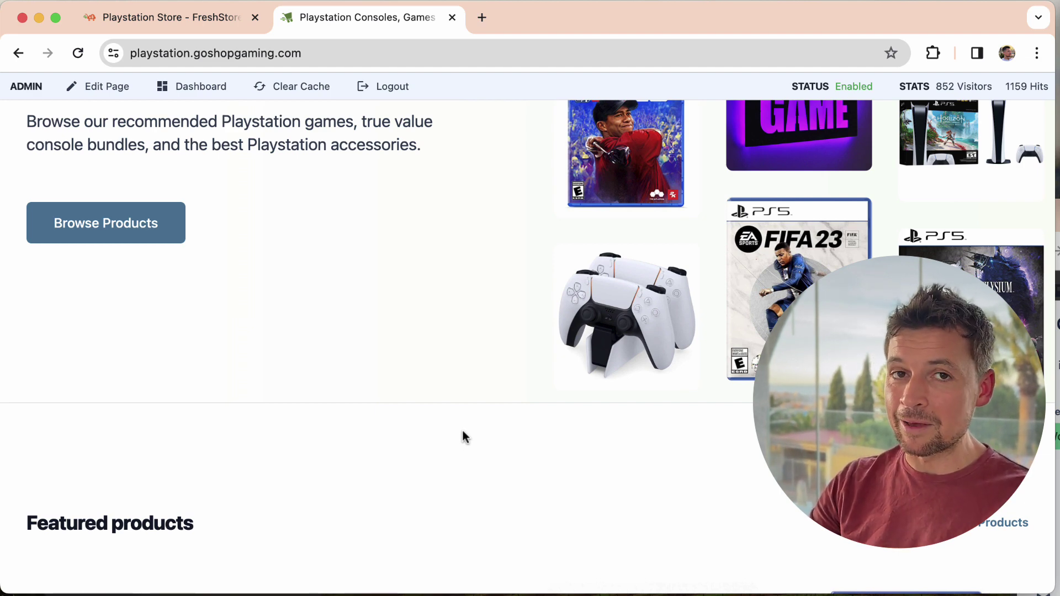
{"action": "scroll", "coordinate": [463, 432], "scroll_direction": "down", "scroll_amount": 5}
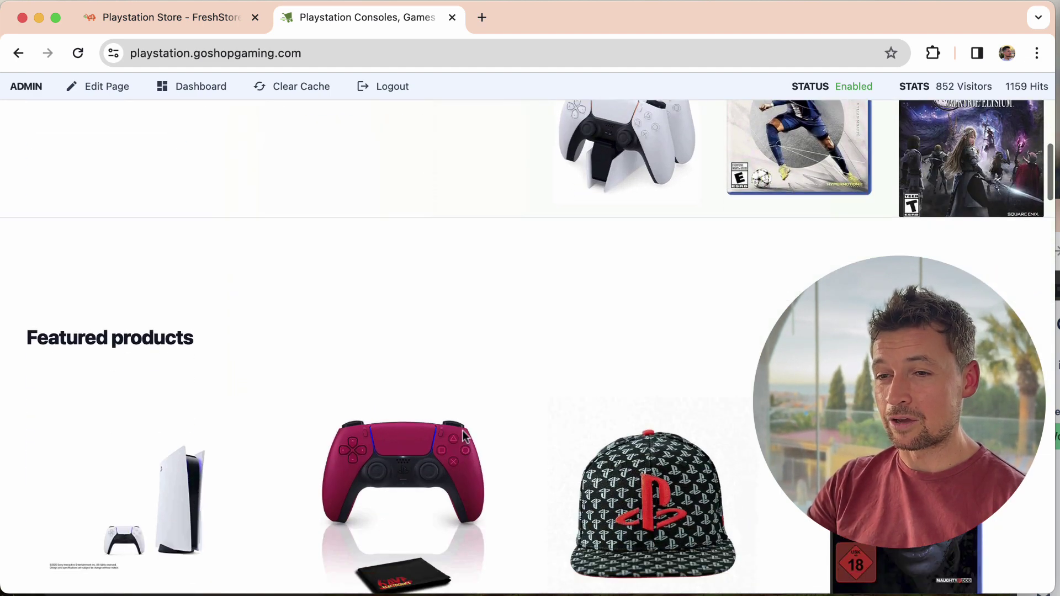
{"action": "scroll", "coordinate": [466, 437], "scroll_direction": "down", "scroll_amount": 2}
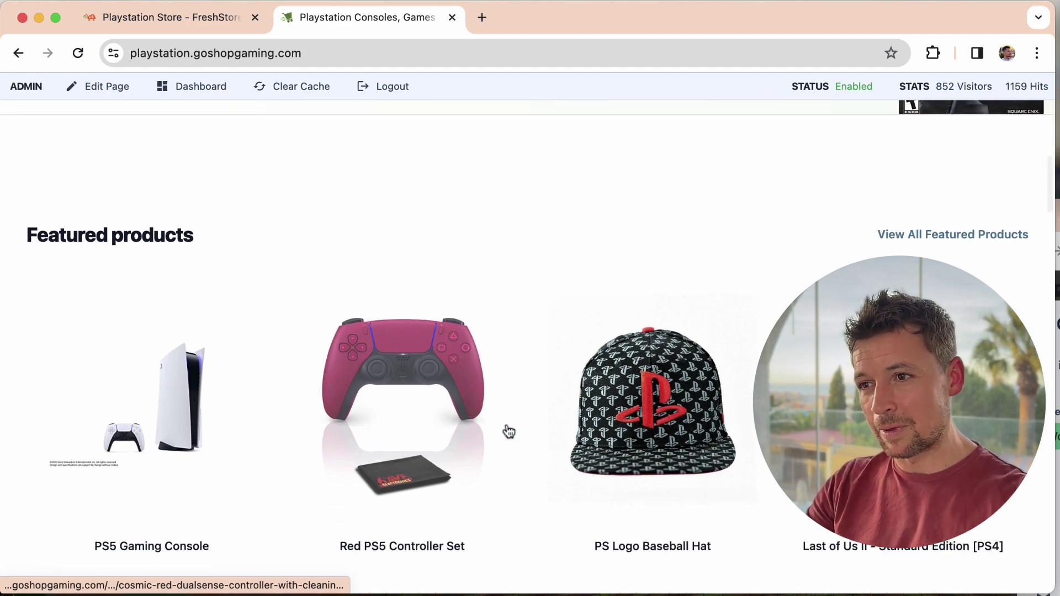
{"action": "scroll", "coordinate": [572, 235], "scroll_direction": "down", "scroll_amount": 3}
{"action": "scroll", "coordinate": [553, 374], "scroll_direction": "down", "scroll_amount": 5}
{"action": "scroll", "coordinate": [711, 448], "scroll_direction": "down", "scroll_amount": 6}
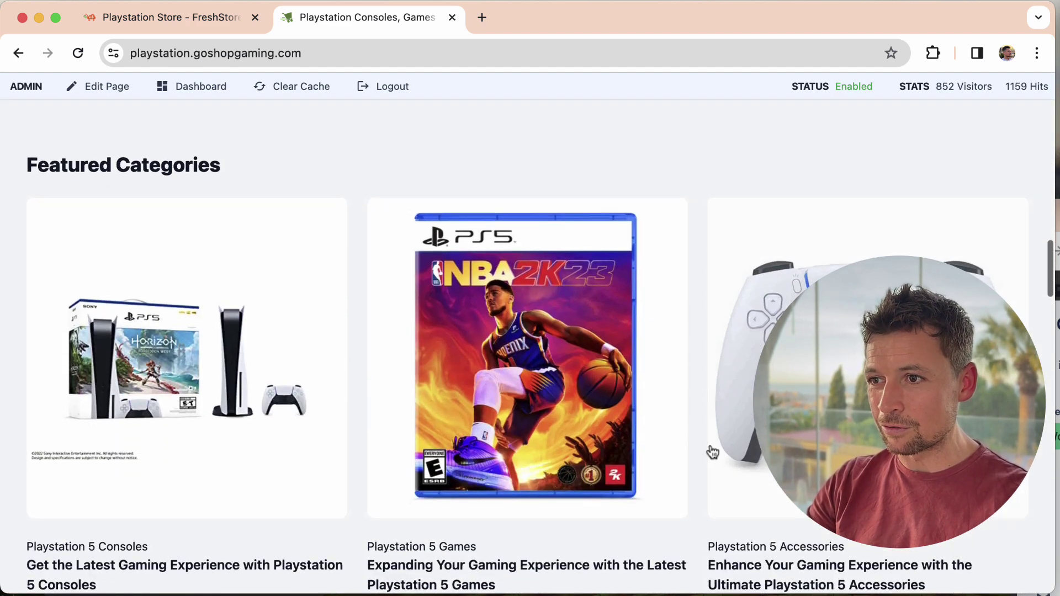
{"action": "scroll", "coordinate": [712, 451], "scroll_direction": "up", "scroll_amount": 10}
{"action": "scroll", "coordinate": [727, 409], "scroll_direction": "down", "scroll_amount": 2}
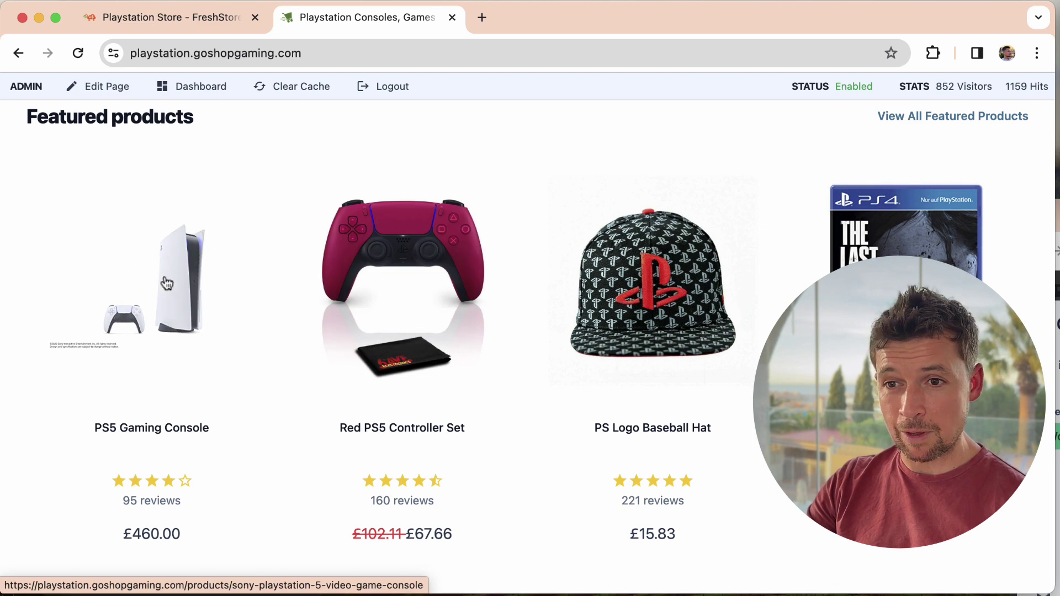
{"action": "left_click", "coordinate": [130, 279]}
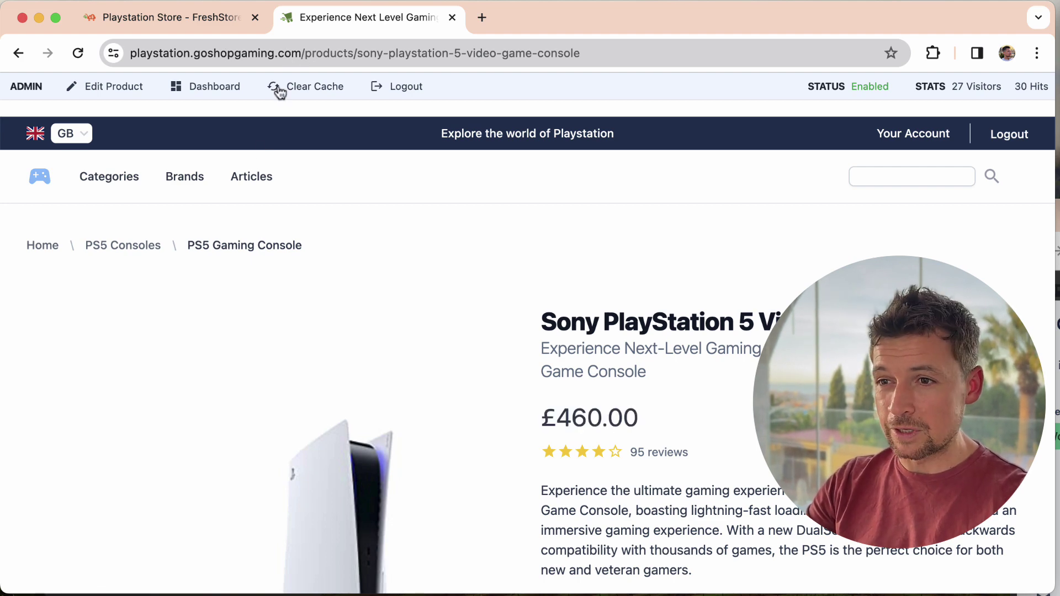
- Look through the PS5 product page, then load it in the admin editor via Edit Product
{"action": "scroll", "coordinate": [301, 237], "scroll_direction": "down", "scroll_amount": 5}
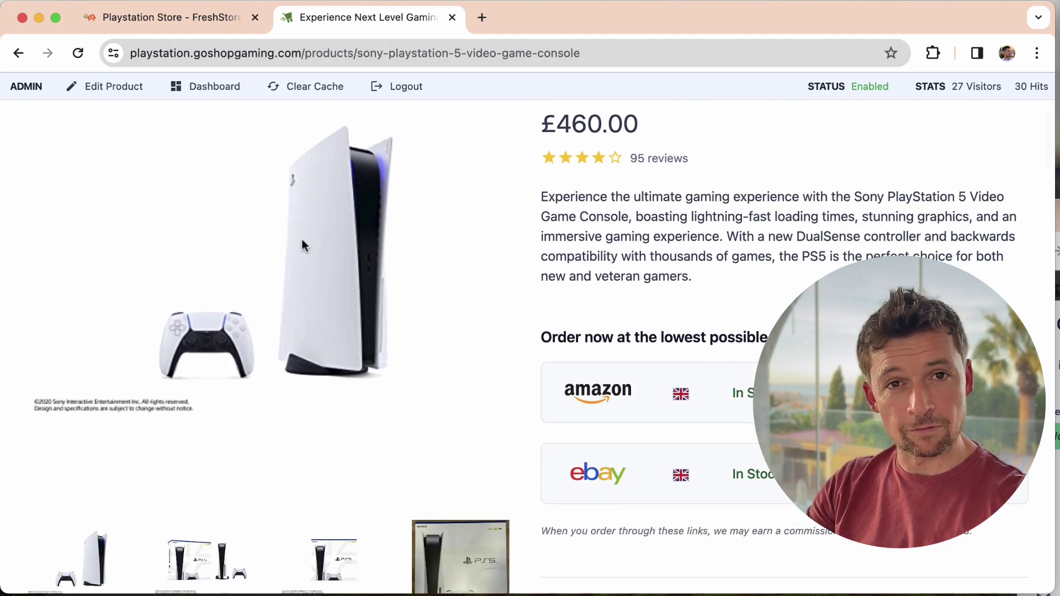
{"action": "scroll", "coordinate": [293, 305], "scroll_direction": "up", "scroll_amount": 5}
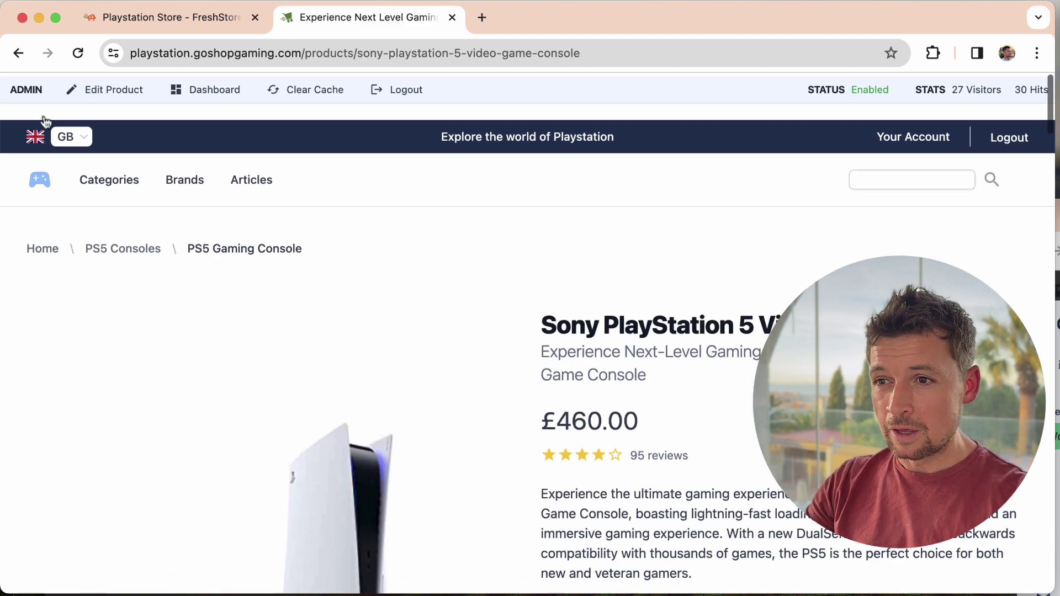
{"action": "scroll", "coordinate": [293, 305], "scroll_direction": "down", "scroll_amount": 6}
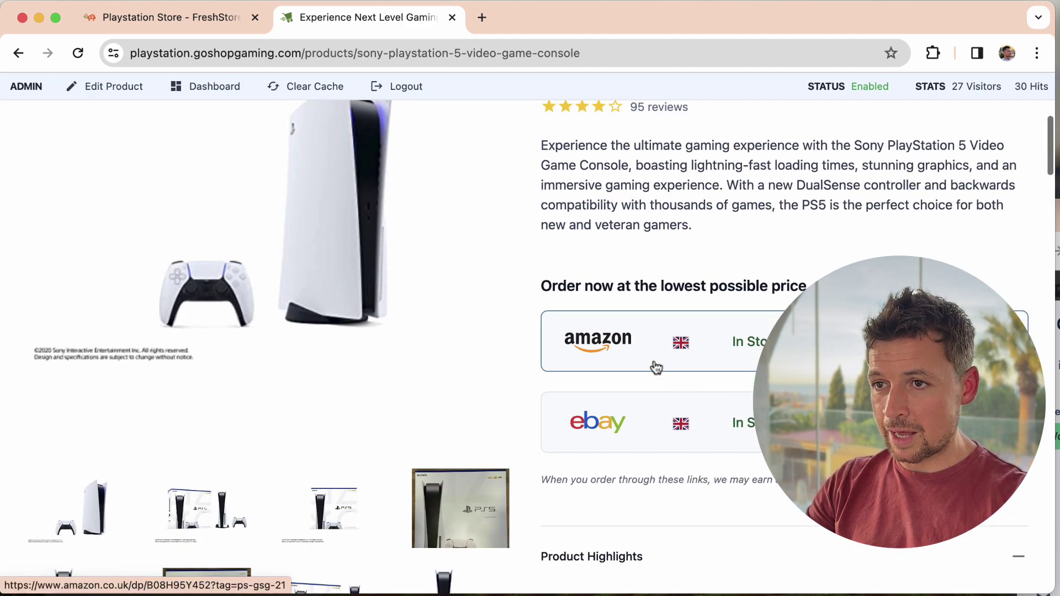
{"action": "scroll", "coordinate": [653, 365], "scroll_direction": "down", "scroll_amount": 7}
{"action": "scroll", "coordinate": [654, 364], "scroll_direction": "up", "scroll_amount": 4}
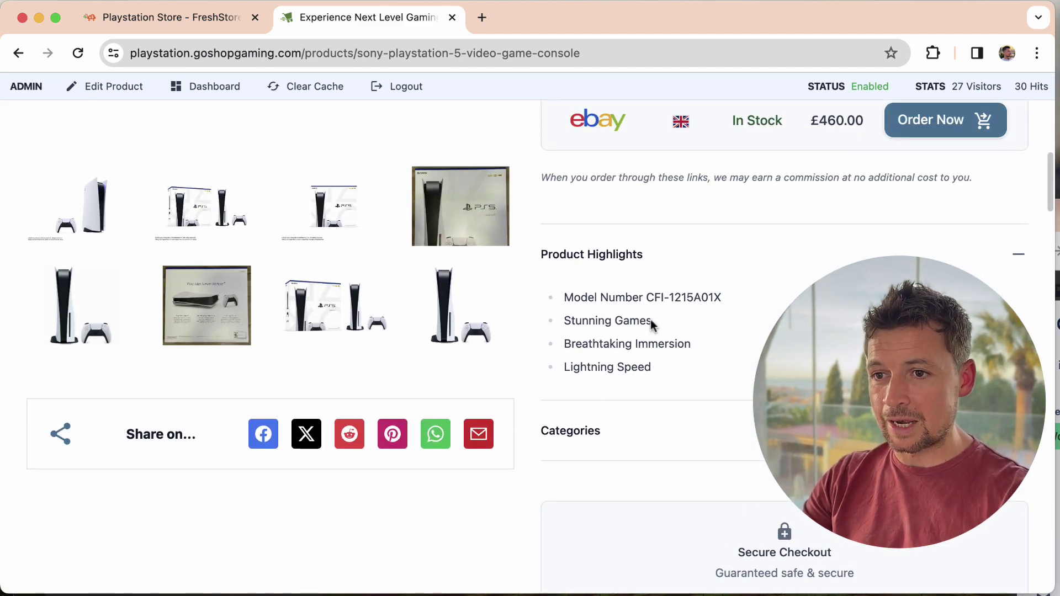
{"action": "scroll", "coordinate": [417, 442], "scroll_direction": "down", "scroll_amount": 10}
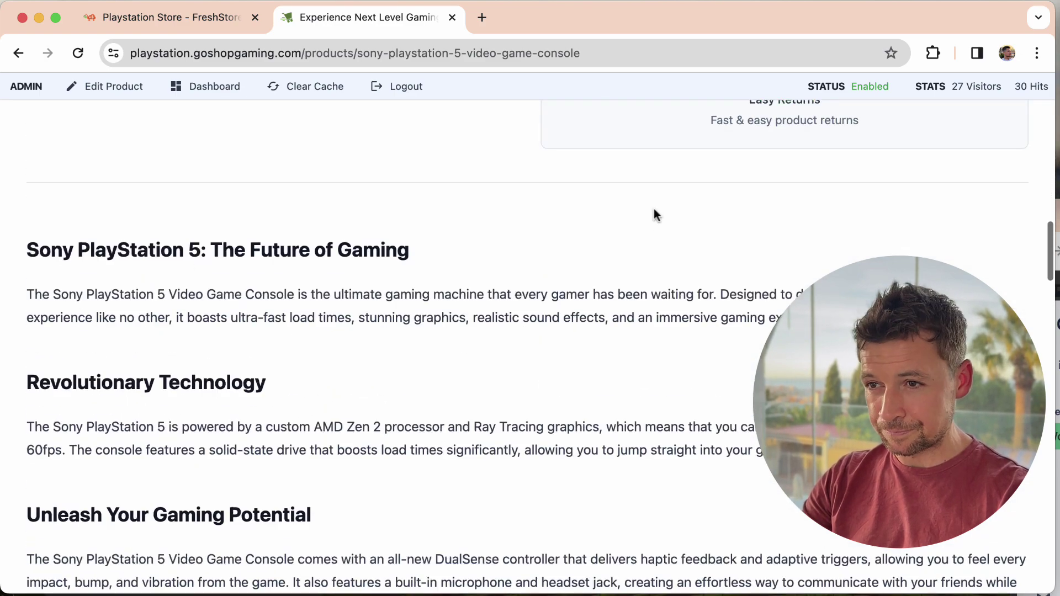
{"action": "scroll", "coordinate": [560, 385], "scroll_direction": "up", "scroll_amount": 15}
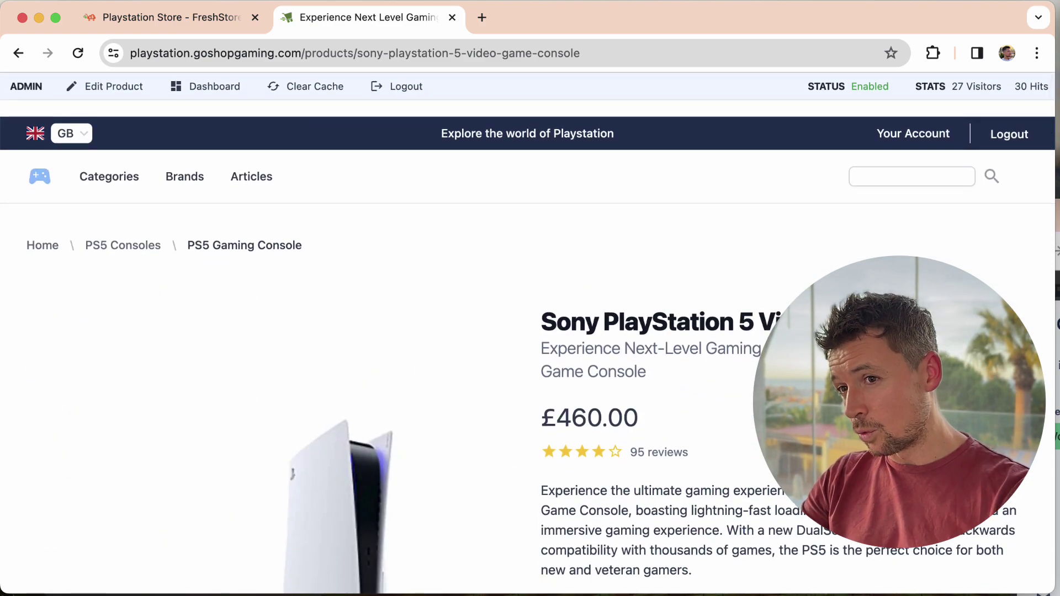
{"action": "left_click", "coordinate": [109, 94]}
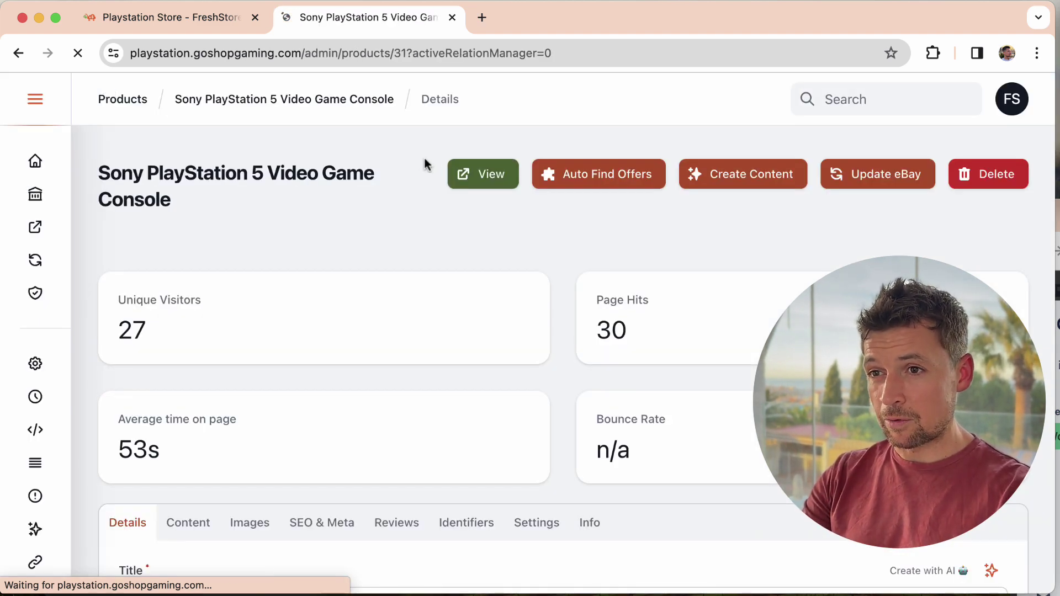
- Open the live PS5 product page in a new tab and review the admin Details fields
{"action": "left_click", "coordinate": [482, 173]}
{"action": "scroll", "coordinate": [469, 197], "scroll_direction": "down", "scroll_amount": 5}
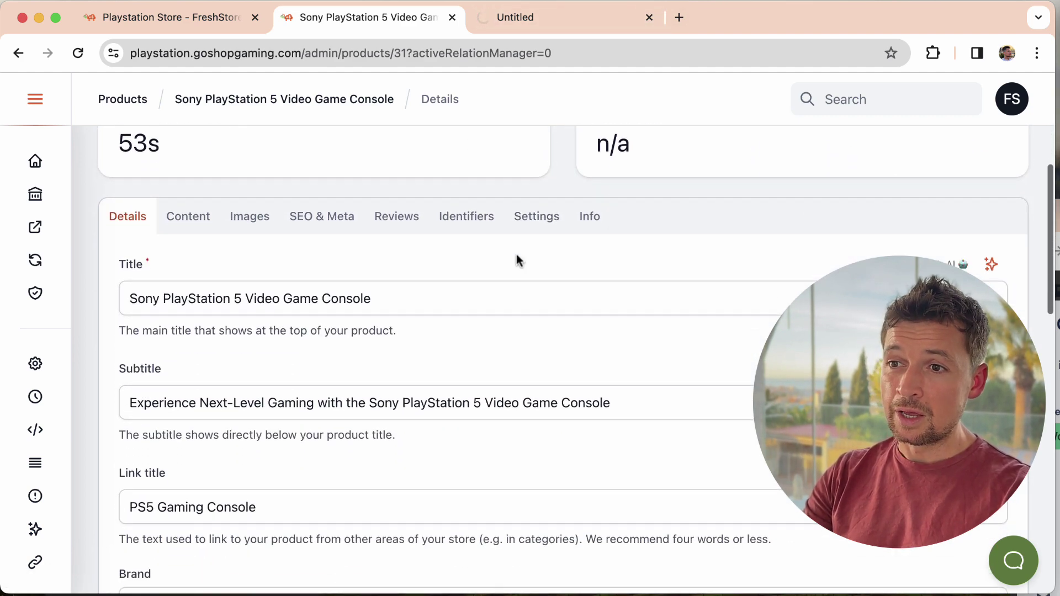
{"action": "scroll", "coordinate": [517, 260], "scroll_direction": "up", "scroll_amount": 6}
{"action": "scroll", "coordinate": [693, 298], "scroll_direction": "down", "scroll_amount": 6}
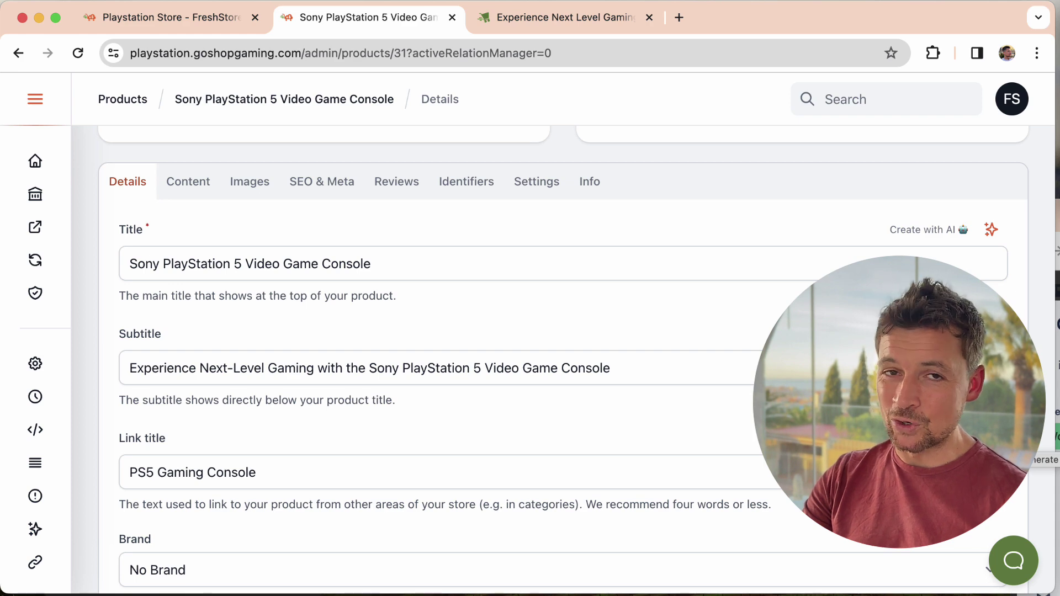
{"action": "scroll", "coordinate": [761, 349], "scroll_direction": "down", "scroll_amount": 1}
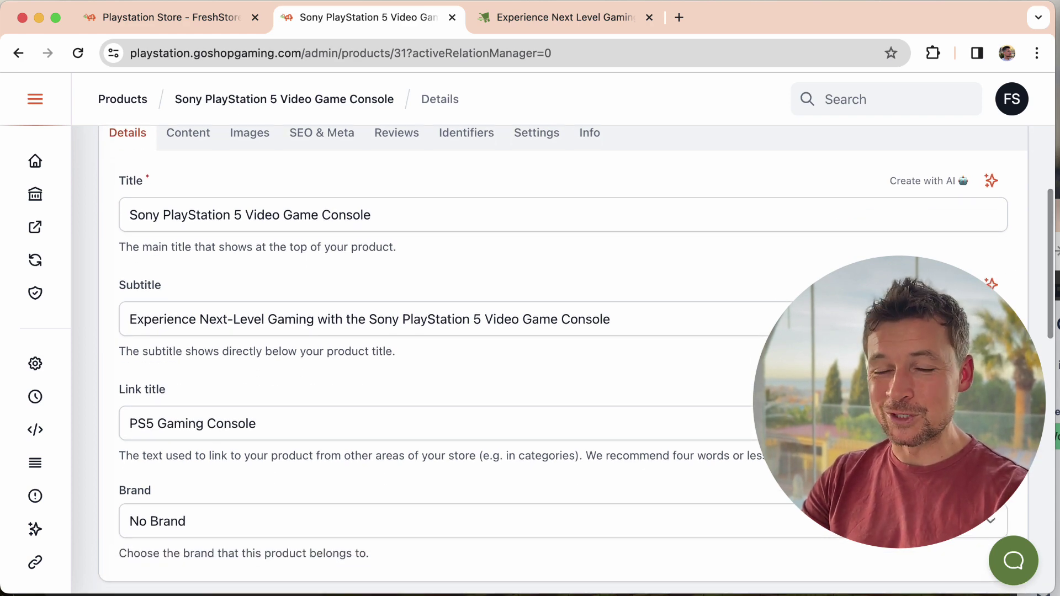
{"action": "scroll", "coordinate": [761, 349], "scroll_direction": "down", "scroll_amount": 2}
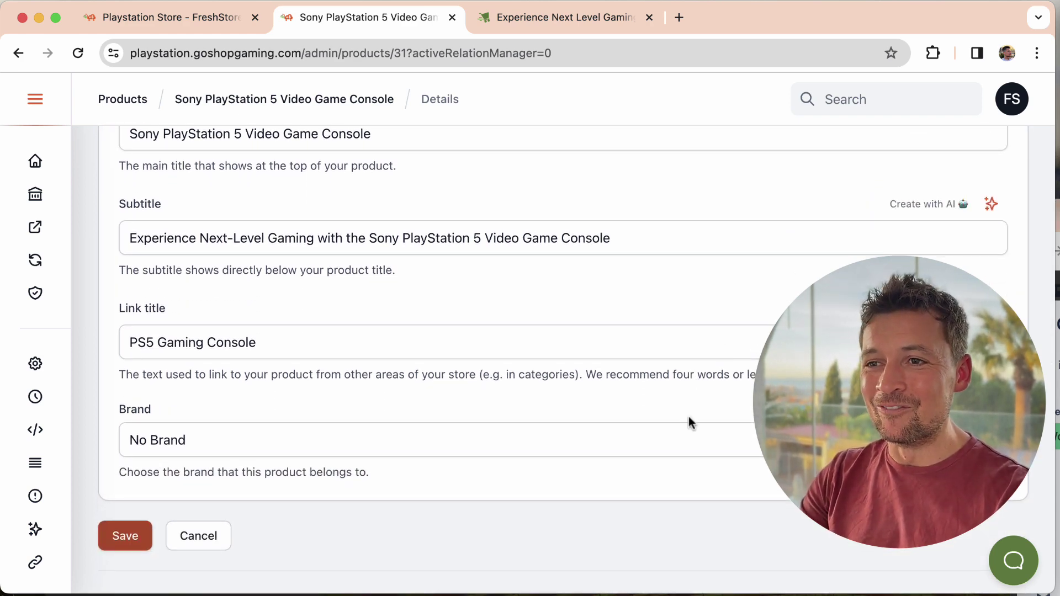
{"action": "scroll", "coordinate": [544, 244], "scroll_direction": "up", "scroll_amount": 3}
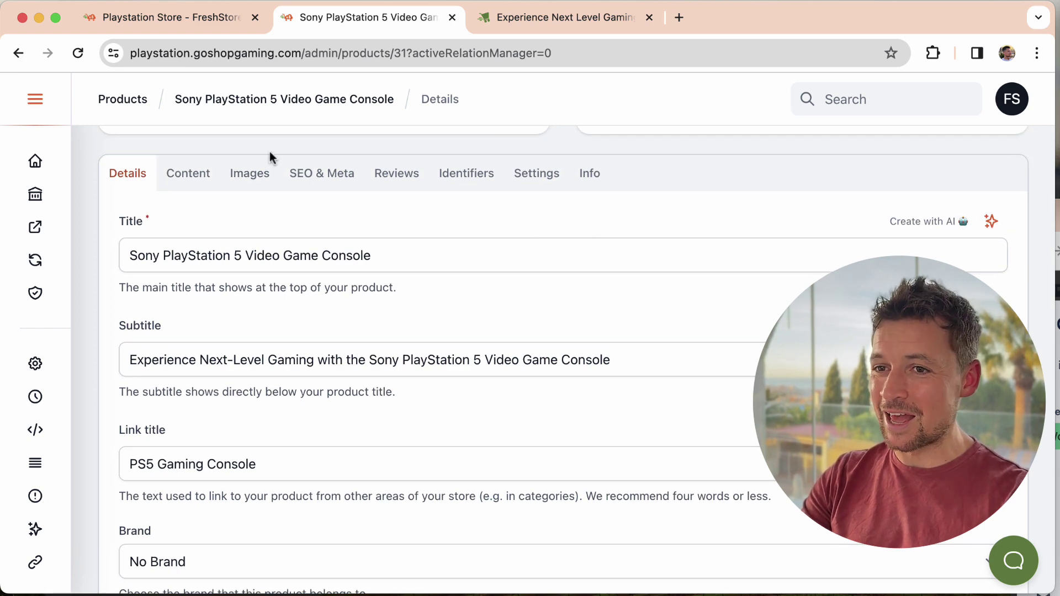
- Review the product's summary, highlights and content fields in the Content tab
{"action": "left_click", "coordinate": [188, 175]}
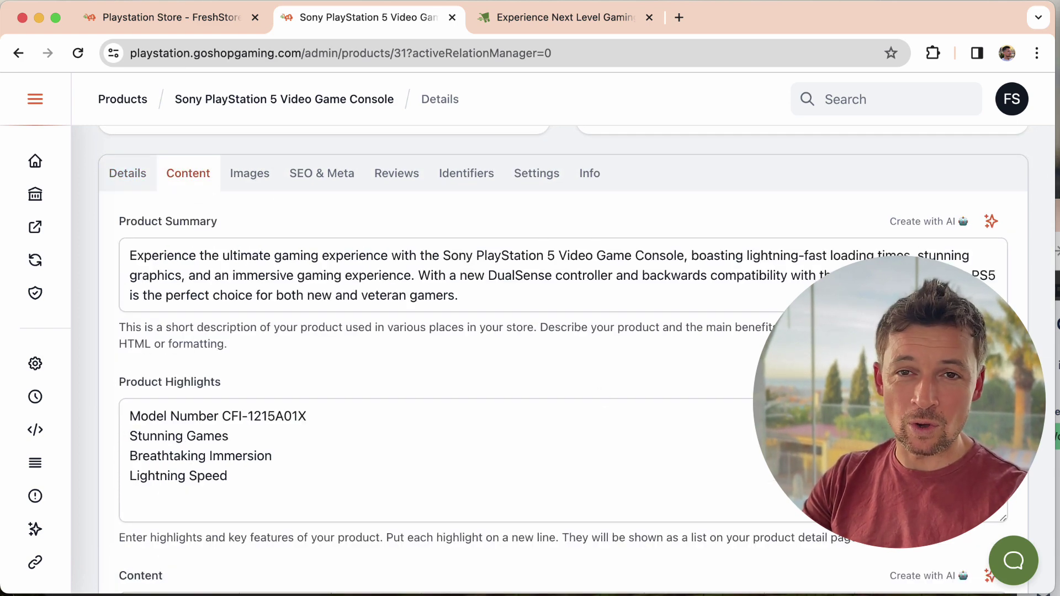
{"action": "scroll", "coordinate": [575, 386], "scroll_direction": "down", "scroll_amount": 6}
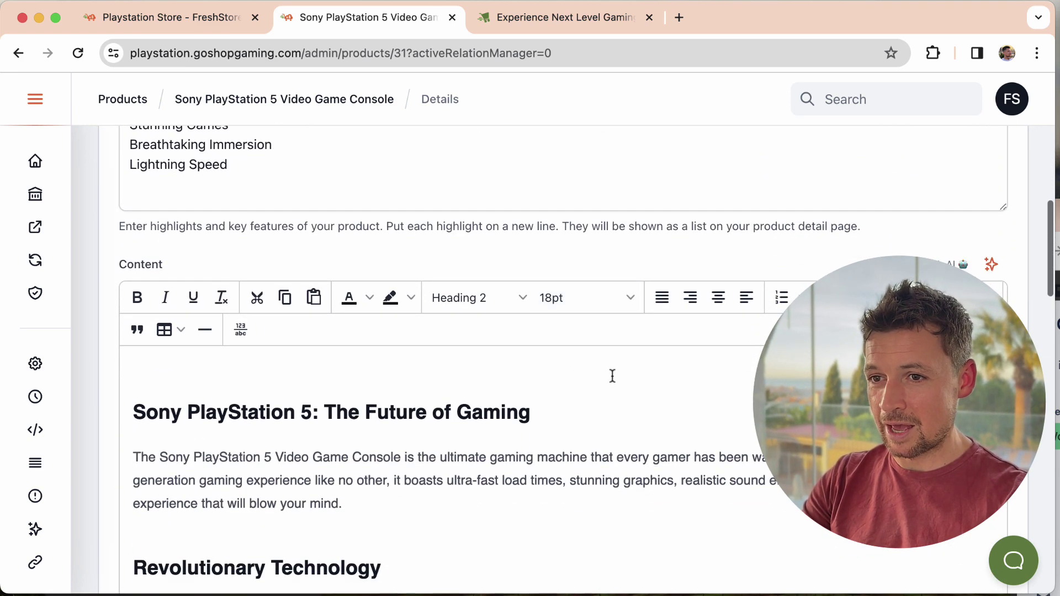
{"action": "scroll", "coordinate": [747, 366], "scroll_direction": "down", "scroll_amount": 15}
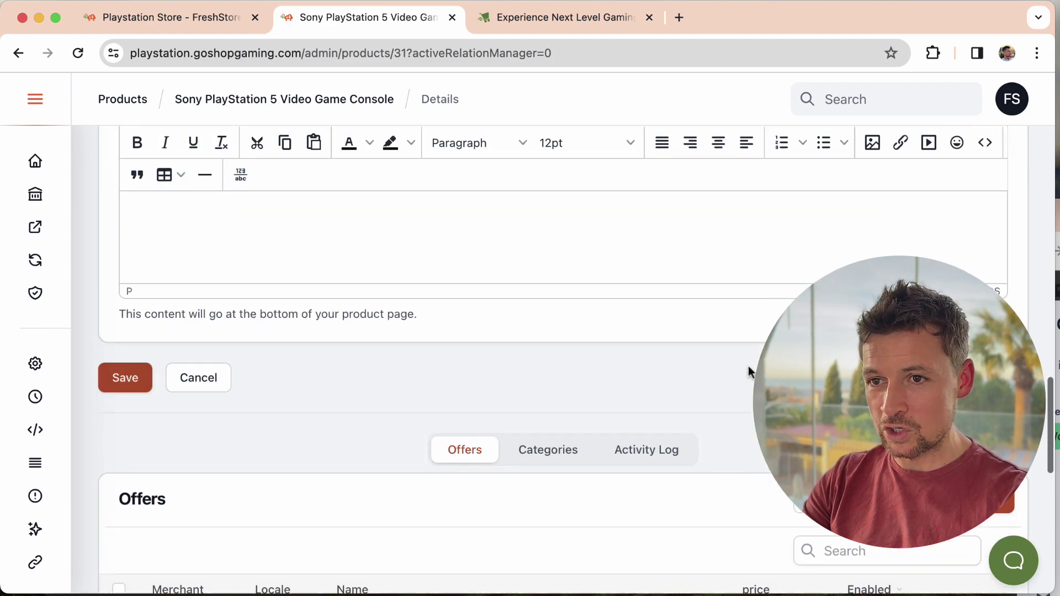
{"action": "scroll", "coordinate": [749, 371], "scroll_direction": "up", "scroll_amount": 8}
{"action": "scroll", "coordinate": [561, 286], "scroll_direction": "up", "scroll_amount": 15}
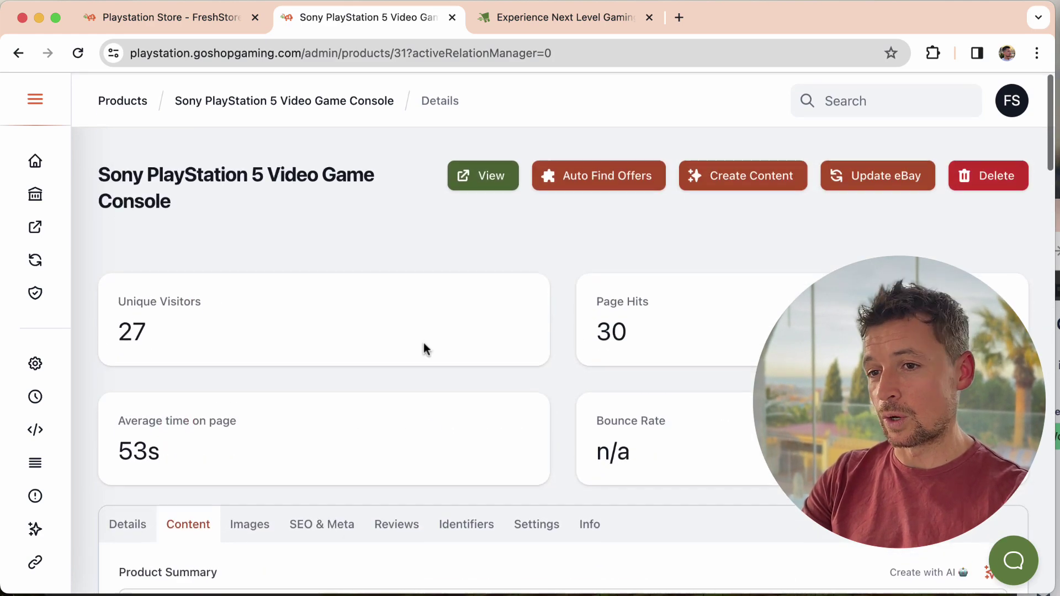
{"action": "scroll", "coordinate": [426, 347], "scroll_direction": "down", "scroll_amount": 3}
- Review the product's slug and meta fields in the SEO & Meta tab
{"action": "left_click", "coordinate": [335, 393]}
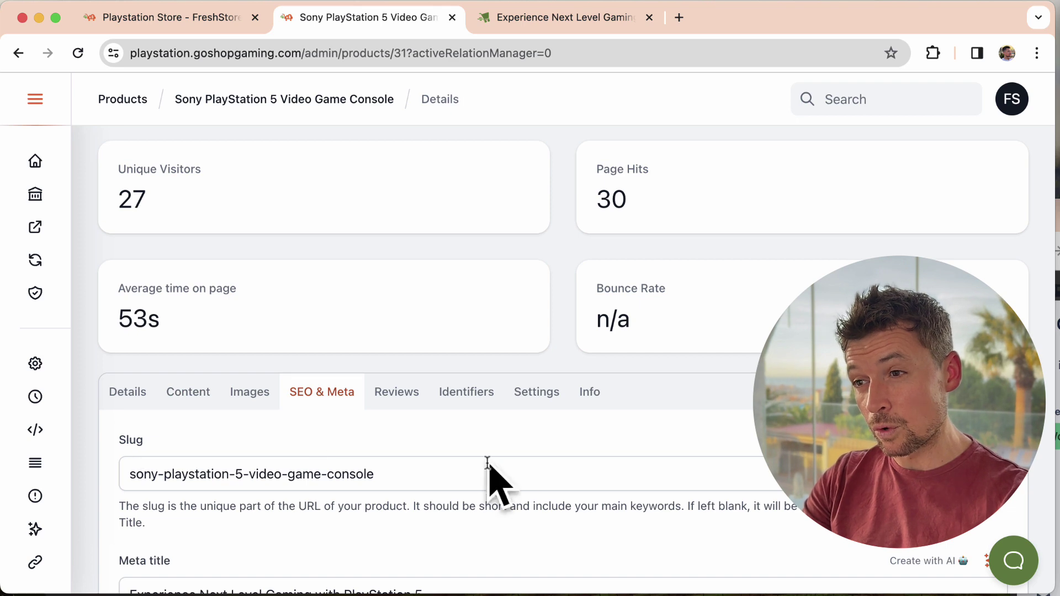
{"action": "scroll", "coordinate": [546, 452], "scroll_direction": "down", "scroll_amount": 3}
{"action": "scroll", "coordinate": [475, 459], "scroll_direction": "down", "scroll_amount": 5}
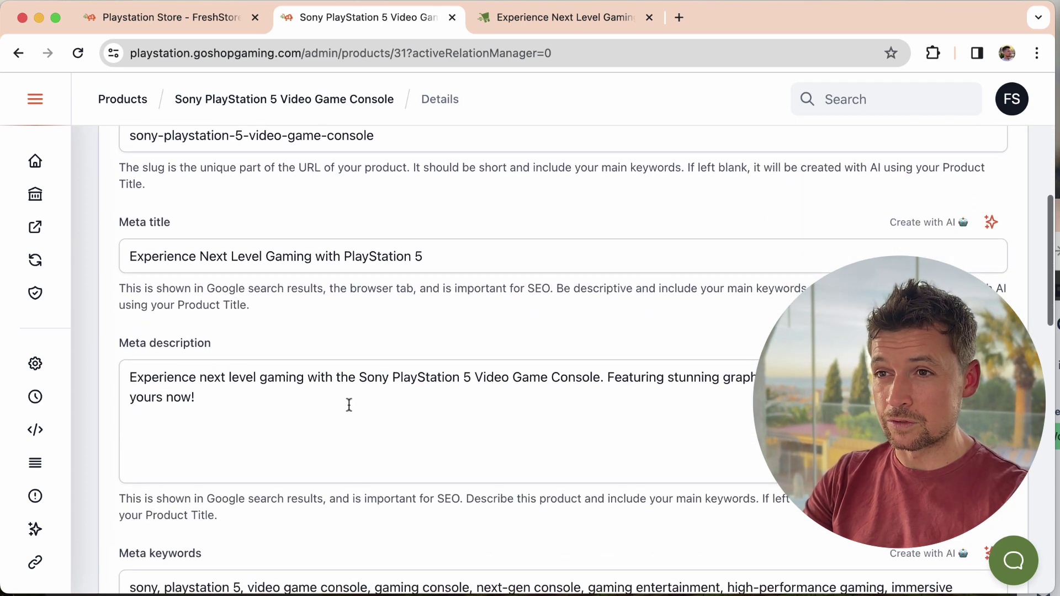
{"action": "scroll", "coordinate": [386, 376], "scroll_direction": "up", "scroll_amount": 3}
- Compare the live product page with the admin summary and highlights in the Content tab
{"action": "key", "text": "ctrl+Tab"}
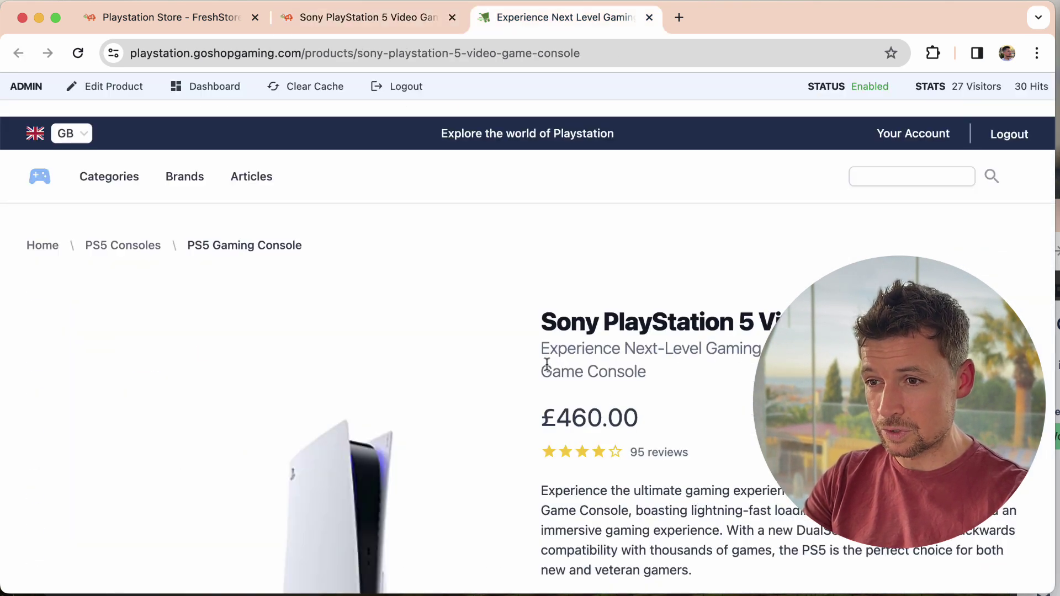
{"action": "scroll", "coordinate": [560, 369], "scroll_direction": "down", "scroll_amount": 3}
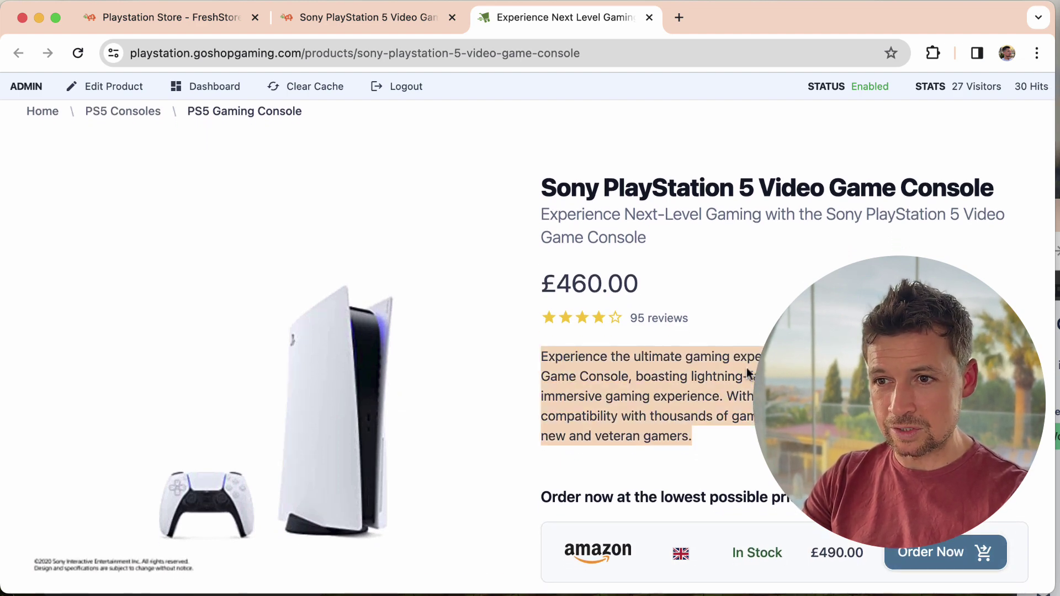
{"action": "key", "text": "ctrl+shift+Tab"}
{"action": "left_click", "coordinate": [187, 212]}
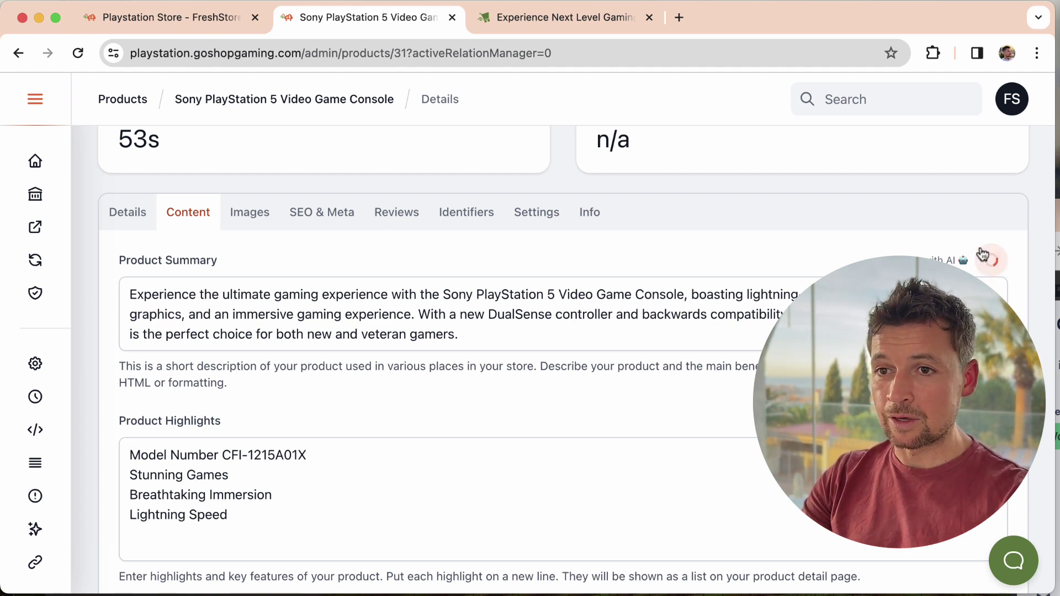
{"action": "left_click", "coordinate": [129, 216]}
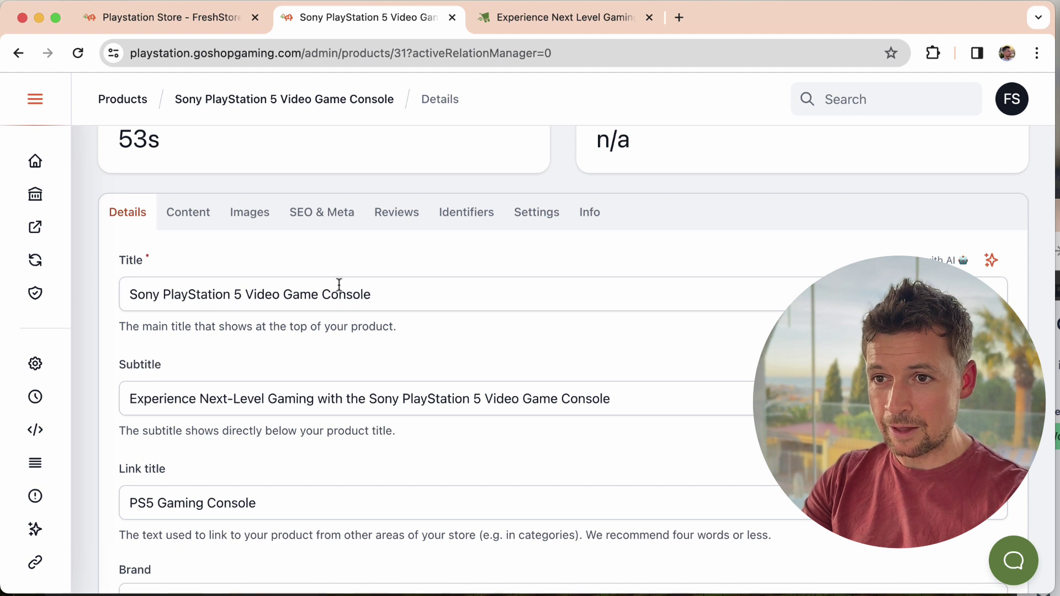
{"action": "left_click", "coordinate": [199, 217]}
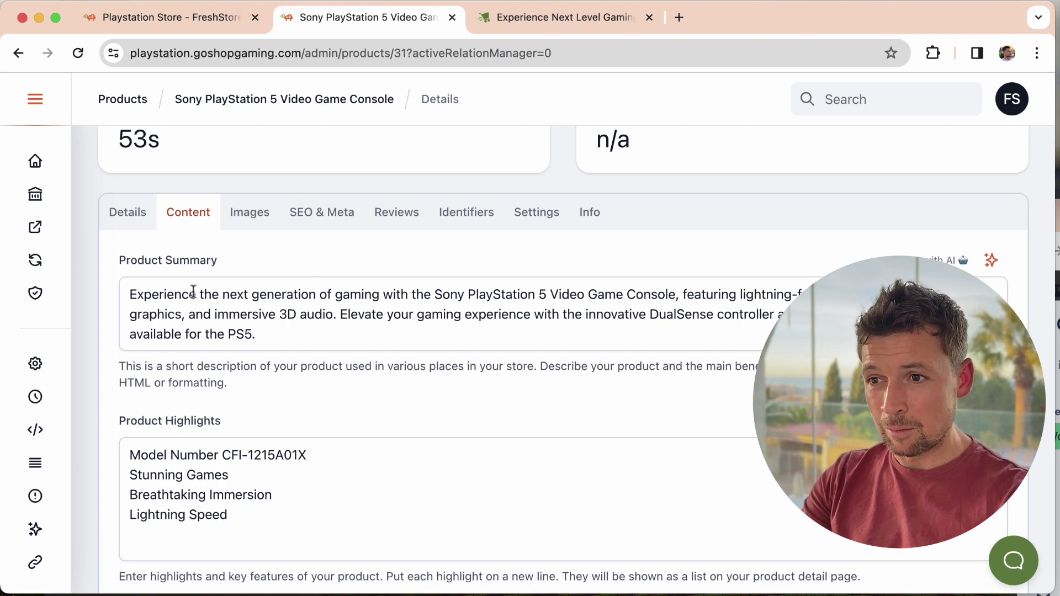
{"action": "key", "text": "ctrl+Tab"}
{"action": "key", "text": "ctrl+shift+Tab"}
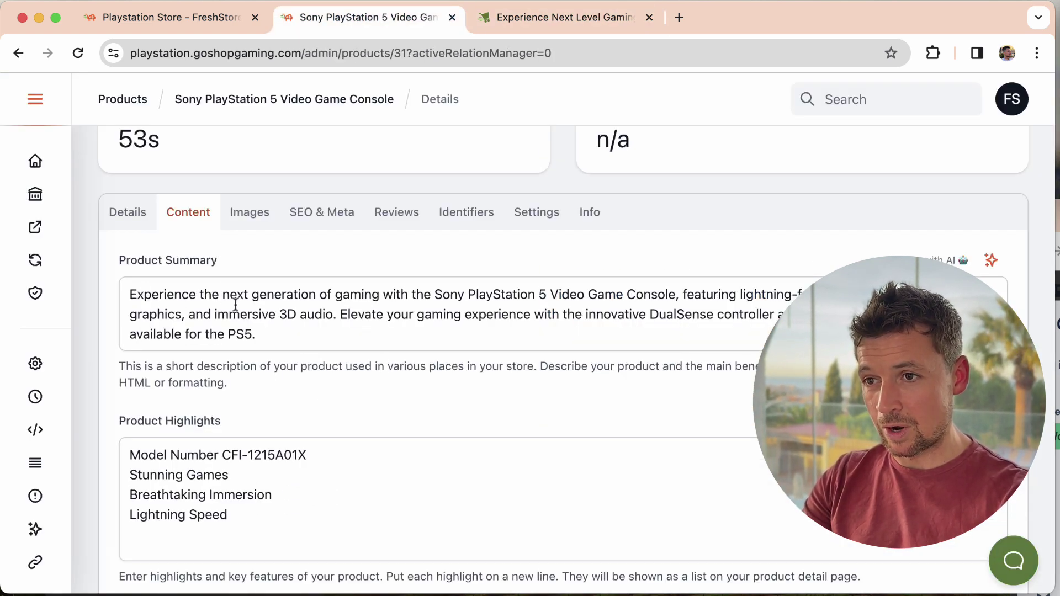
{"action": "key", "text": "ctrl+Tab"}
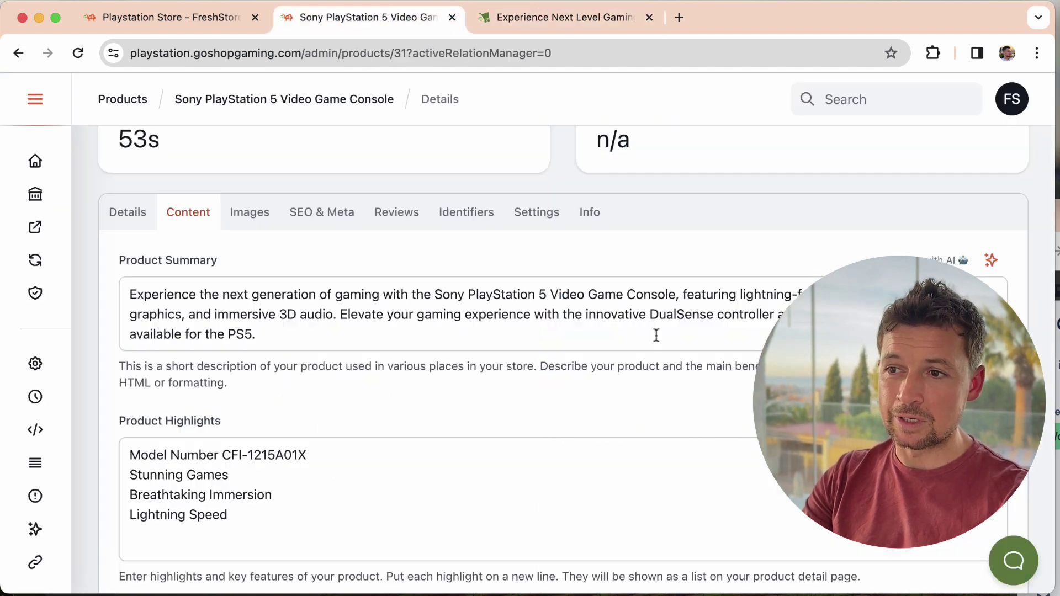
{"action": "key", "text": "ctrl+shift+Tab"}
- Regenerate the Product Summary with AI, save, and reload the live page to confirm it
{"action": "triple_click", "coordinate": [215, 303]}
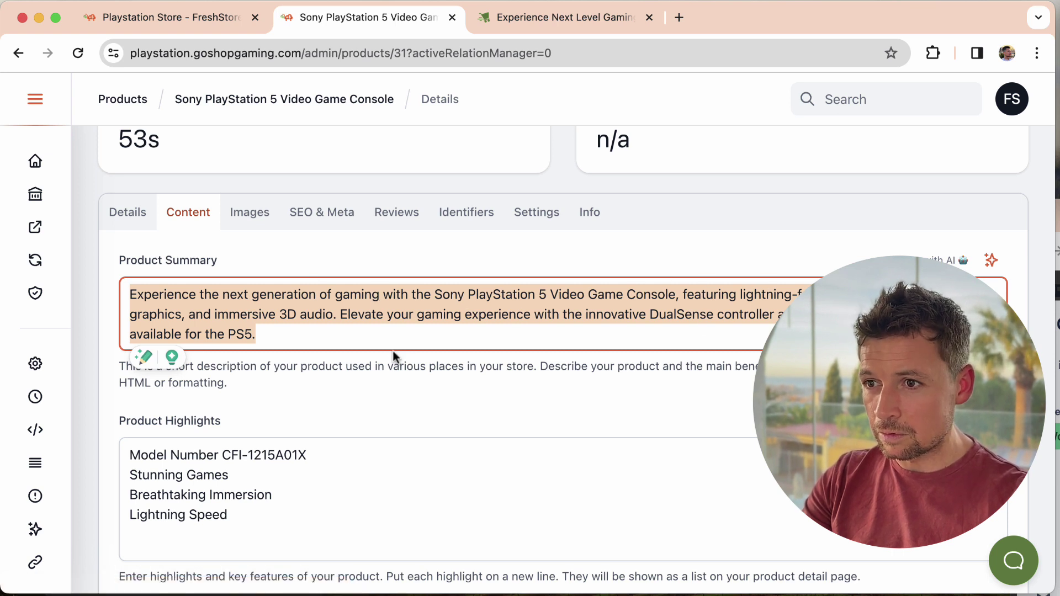
{"action": "left_click", "coordinate": [335, 337]}
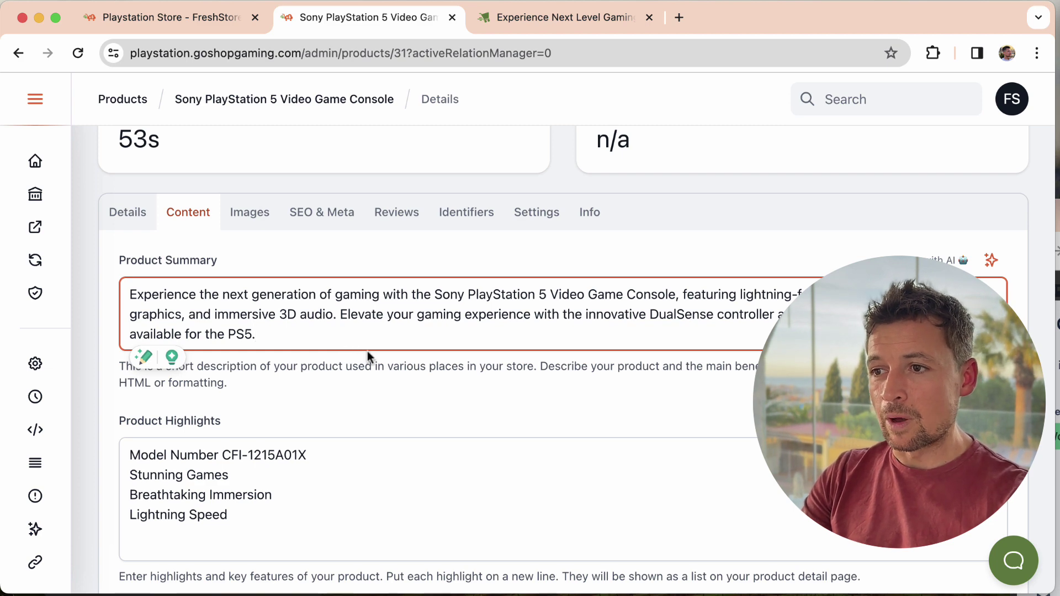
{"action": "scroll", "coordinate": [775, 515], "scroll_direction": "down", "scroll_amount": 15}
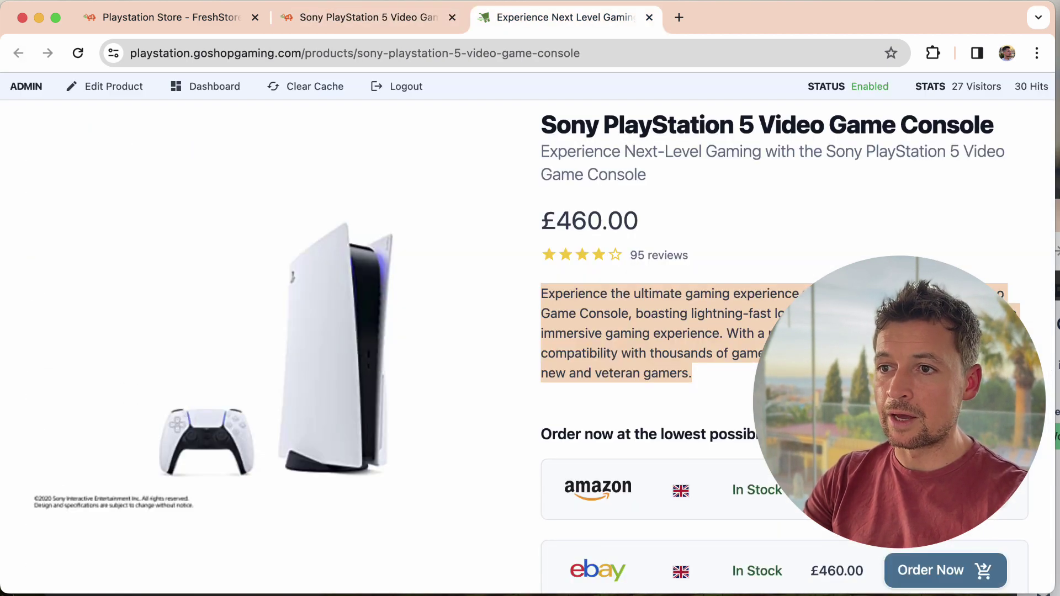
{"action": "key", "text": "super+r"}
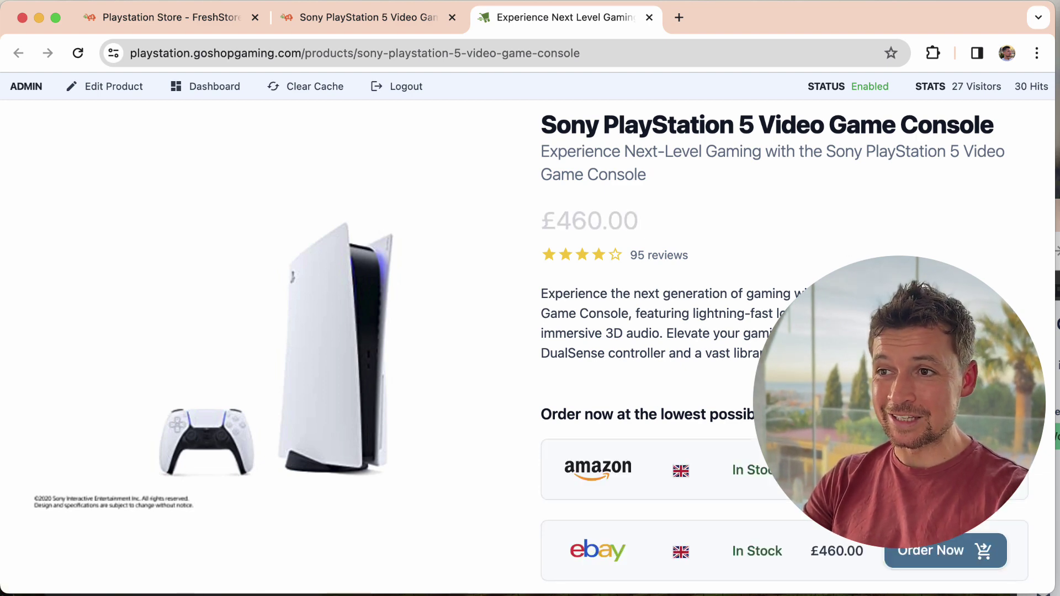
{"action": "key", "text": "ctrl+shift+Tab"}
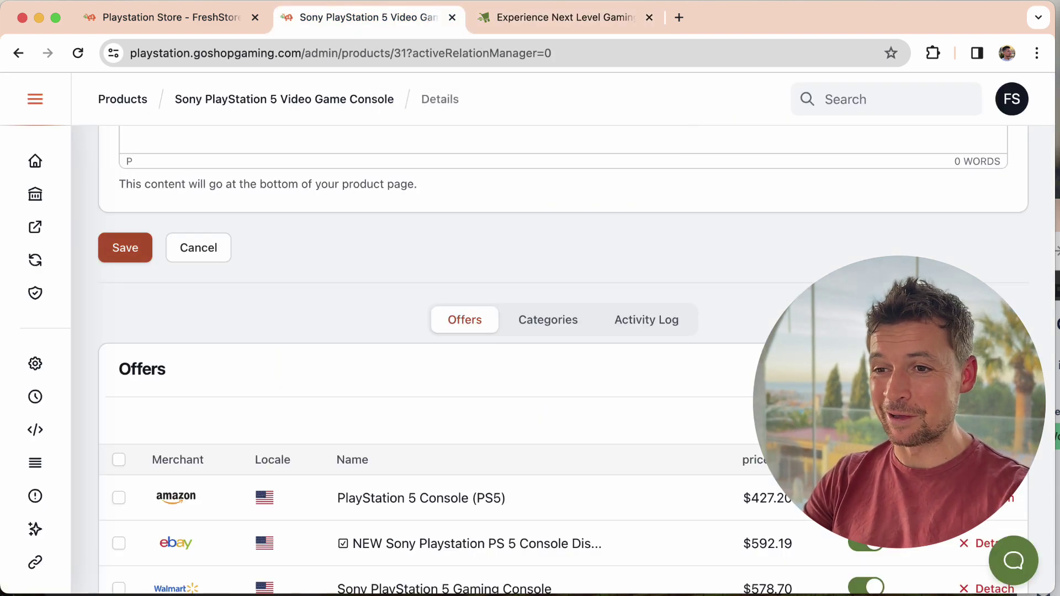
- AI-regenerate the meta title, keywords and a description beginning 'Elevate your gaming experience'
{"action": "scroll", "coordinate": [740, 320], "scroll_direction": "up", "scroll_amount": 15}
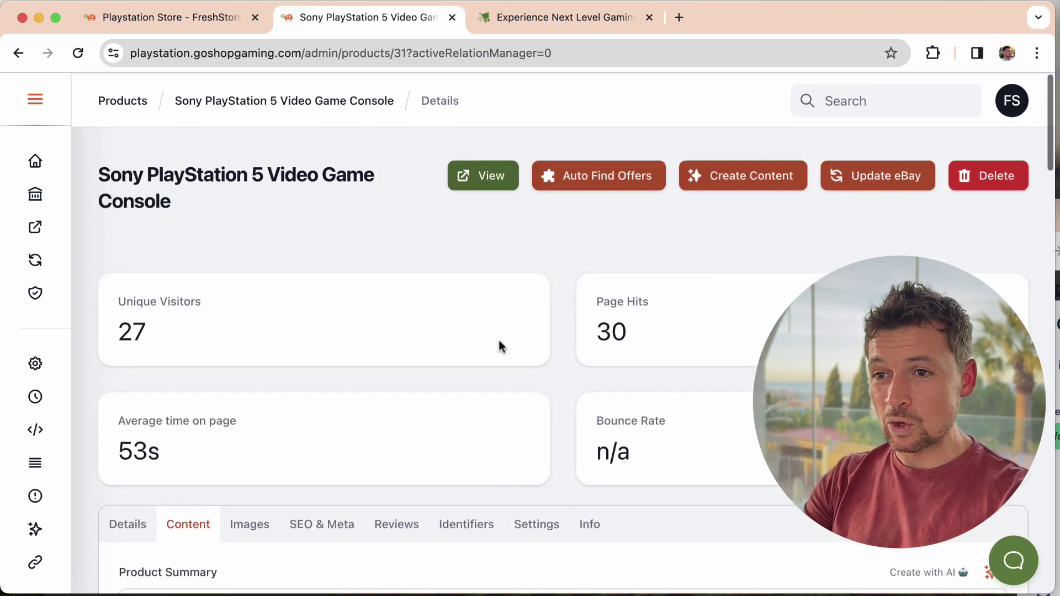
{"action": "scroll", "coordinate": [500, 346], "scroll_direction": "down", "scroll_amount": 5}
{"action": "left_click", "coordinate": [323, 269]}
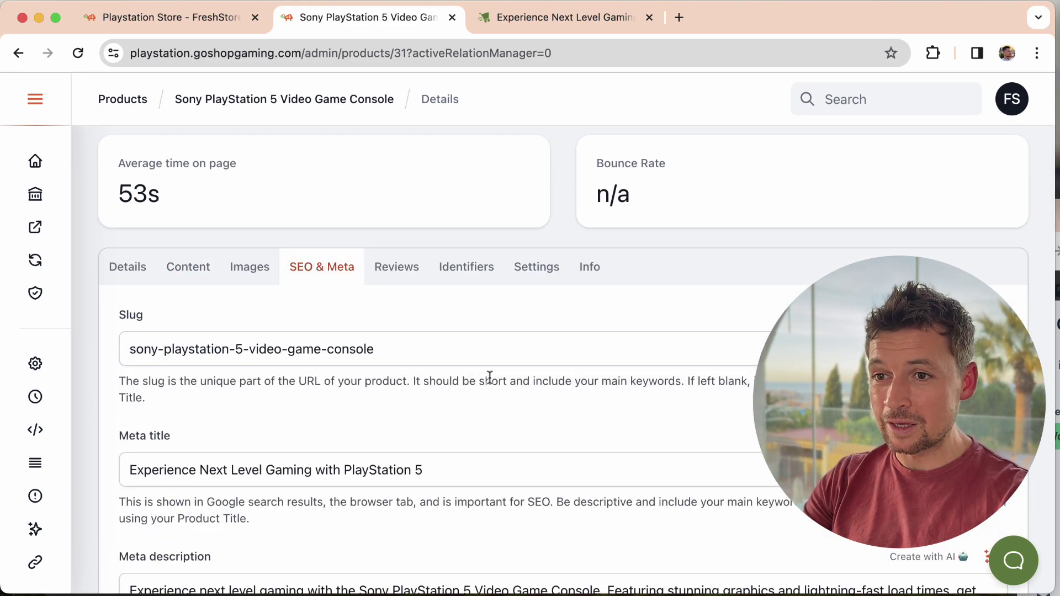
{"action": "scroll", "coordinate": [366, 260], "scroll_direction": "down", "scroll_amount": 2}
{"action": "scroll", "coordinate": [359, 331], "scroll_direction": "down", "scroll_amount": 2}
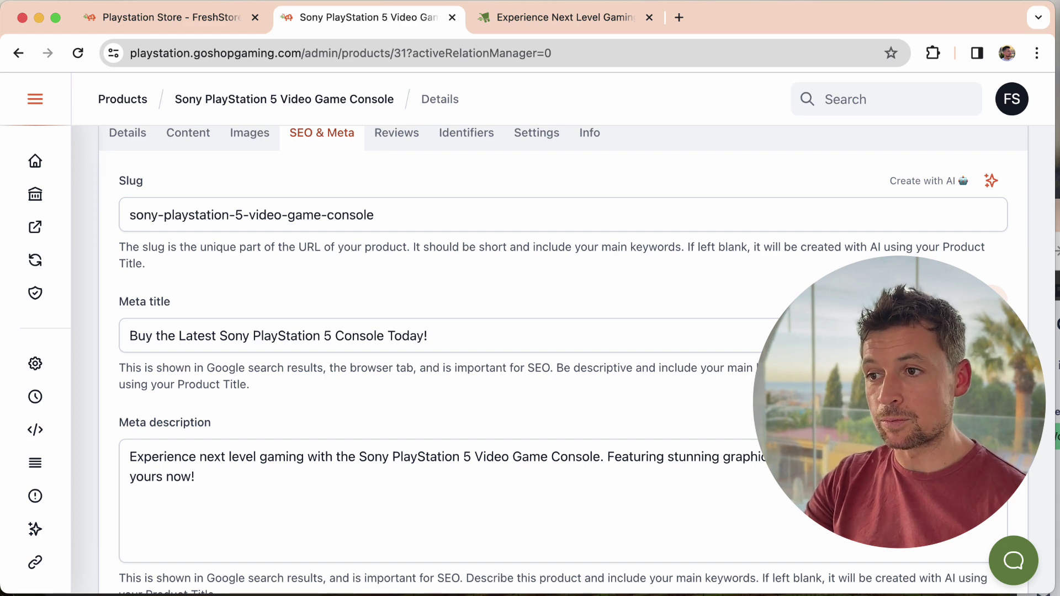
{"action": "scroll", "coordinate": [552, 359], "scroll_direction": "down", "scroll_amount": 3}
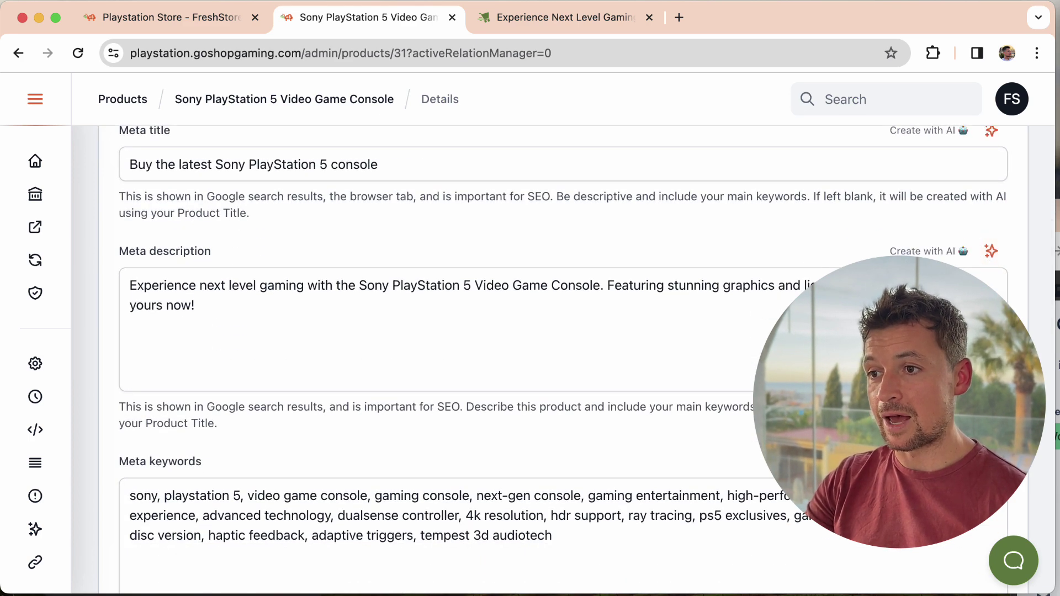
{"action": "scroll", "coordinate": [552, 359], "scroll_direction": "up", "scroll_amount": 3}
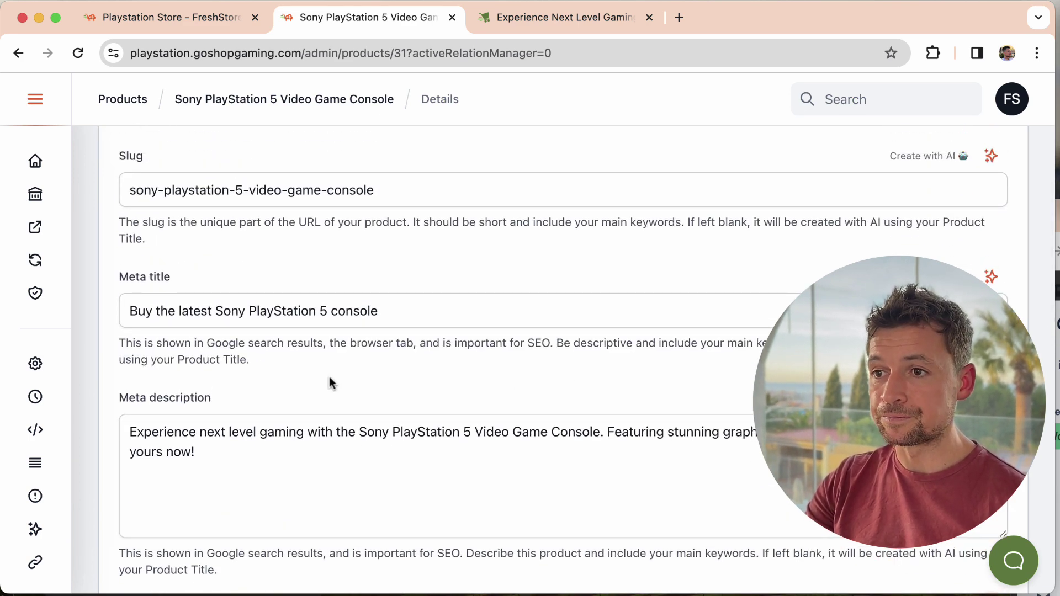
{"action": "scroll", "coordinate": [387, 392], "scroll_direction": "down", "scroll_amount": 2}
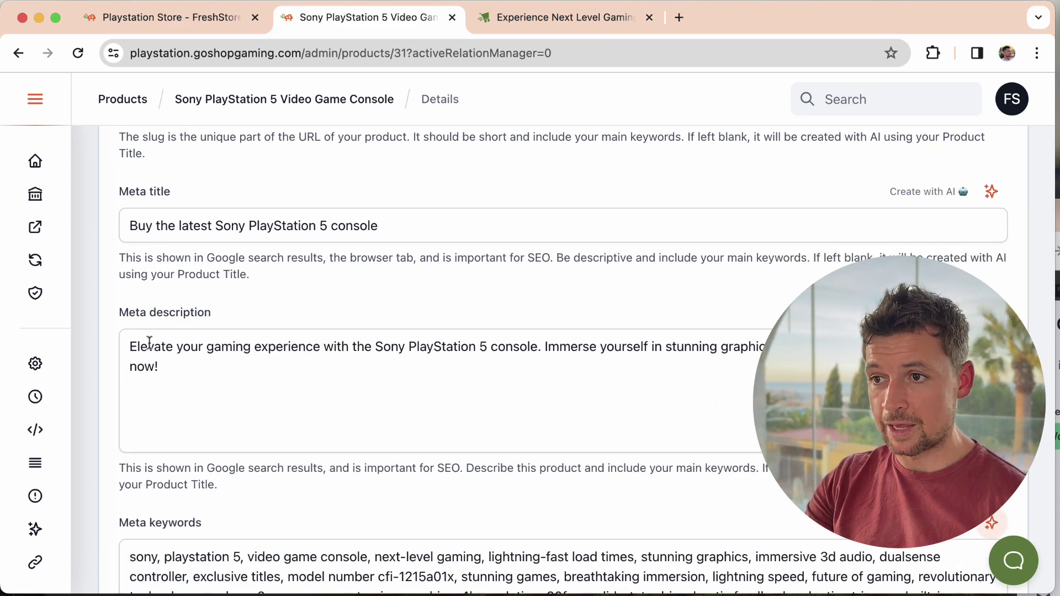
{"action": "scroll", "coordinate": [635, 563], "scroll_direction": "down", "scroll_amount": 4}
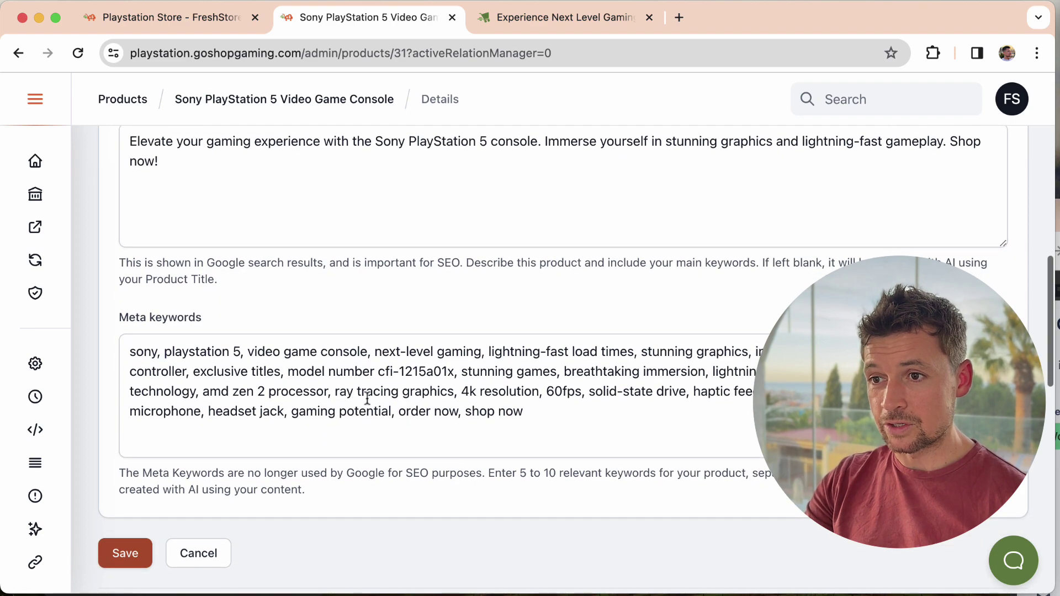
- Regenerate the Content editor text with AI into two paragraphs about 'the ultimate gaming experience'
{"action": "scroll", "coordinate": [411, 398], "scroll_direction": "up", "scroll_amount": 9}
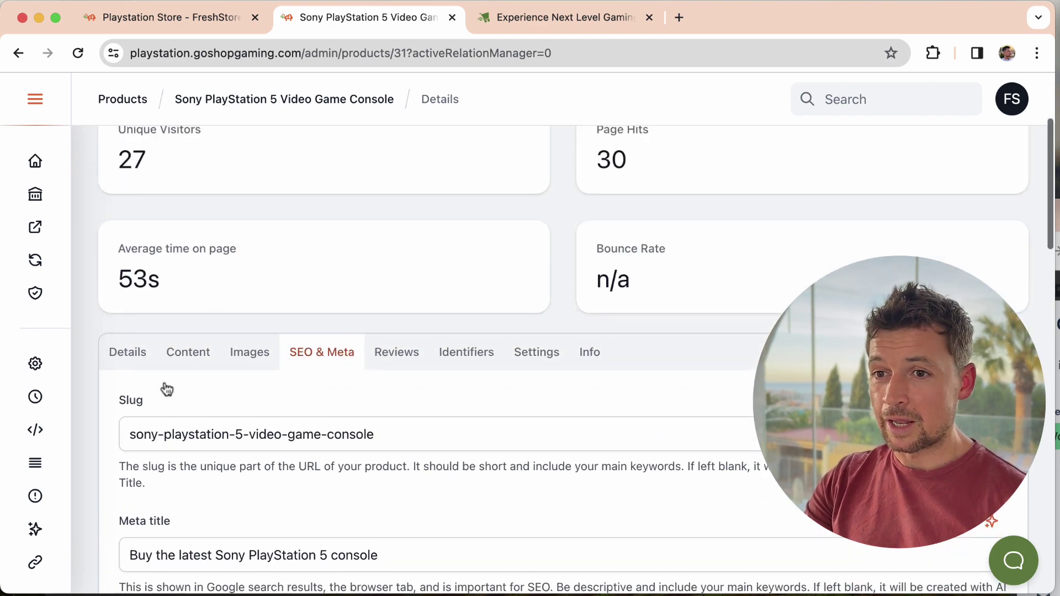
{"action": "left_click", "coordinate": [177, 370]}
{"action": "scroll", "coordinate": [230, 391], "scroll_direction": "down", "scroll_amount": 10}
{"action": "scroll", "coordinate": [243, 389], "scroll_direction": "up", "scroll_amount": 5}
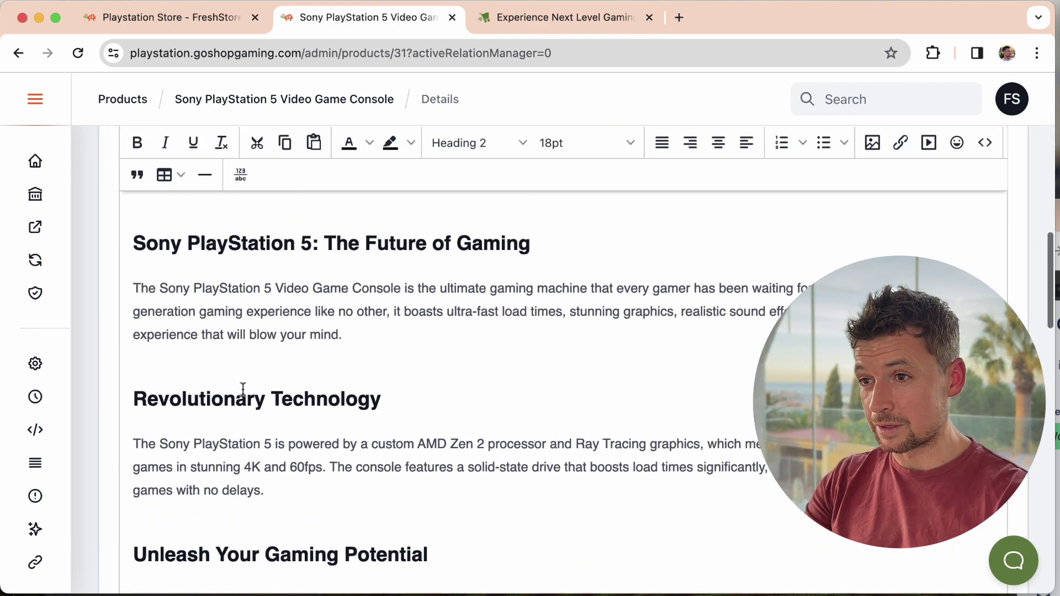
{"action": "scroll", "coordinate": [243, 389], "scroll_direction": "up", "scroll_amount": 2}
{"action": "left_click", "coordinate": [994, 189]}
{"action": "scroll", "coordinate": [665, 409], "scroll_direction": "down", "scroll_amount": 1}
{"action": "scroll", "coordinate": [670, 407], "scroll_direction": "up", "scroll_amount": 1}
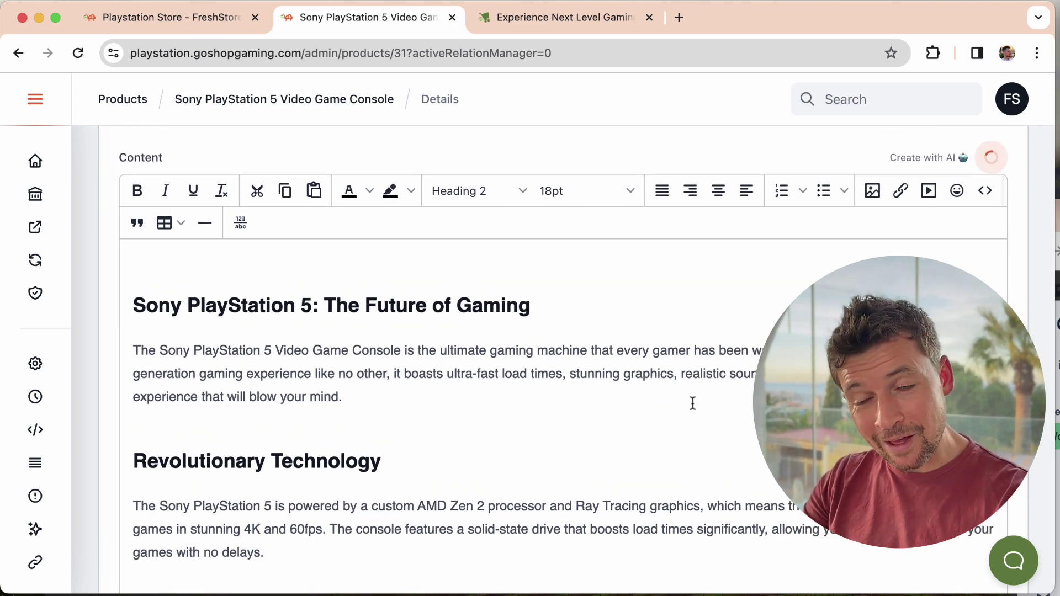
{"action": "scroll", "coordinate": [679, 401], "scroll_direction": "up", "scroll_amount": 10}
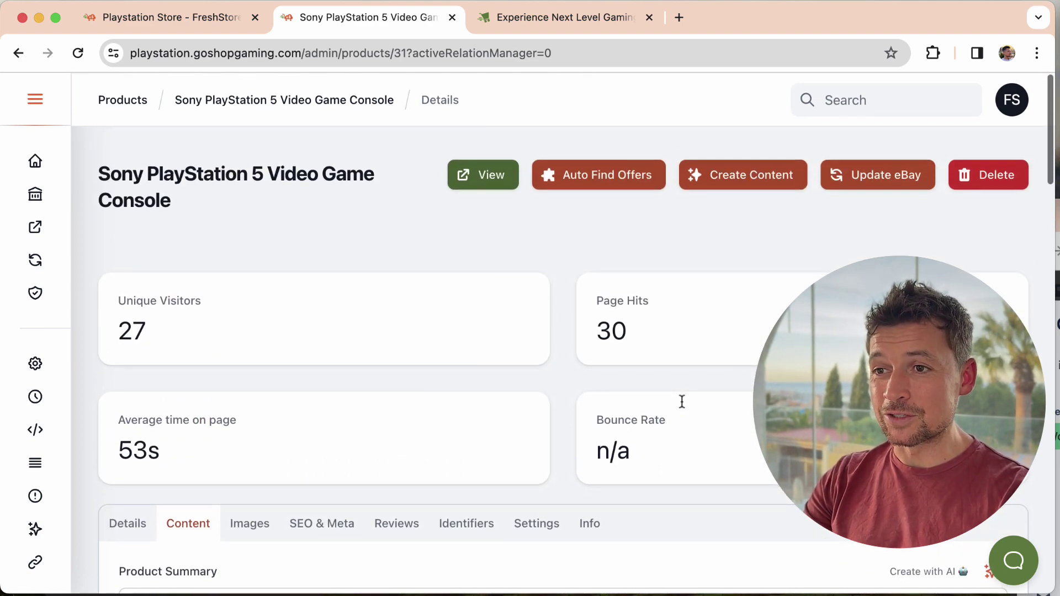
{"action": "scroll", "coordinate": [747, 422], "scroll_direction": "down", "scroll_amount": 10}
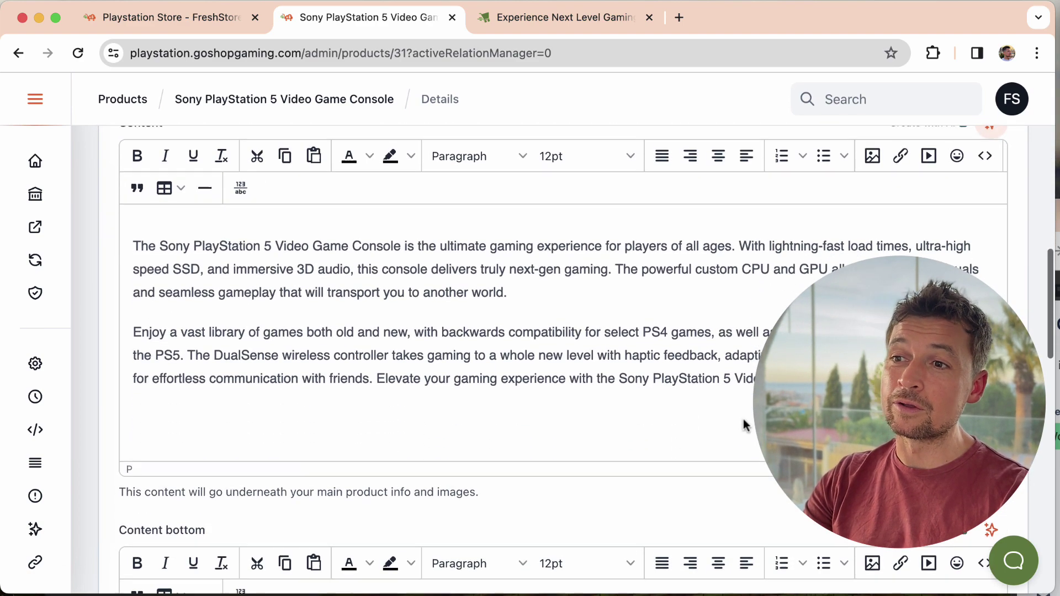
- Launch Create Content to AI-generate all PS5 product content in the background
{"action": "scroll", "coordinate": [721, 246], "scroll_direction": "up", "scroll_amount": 10}
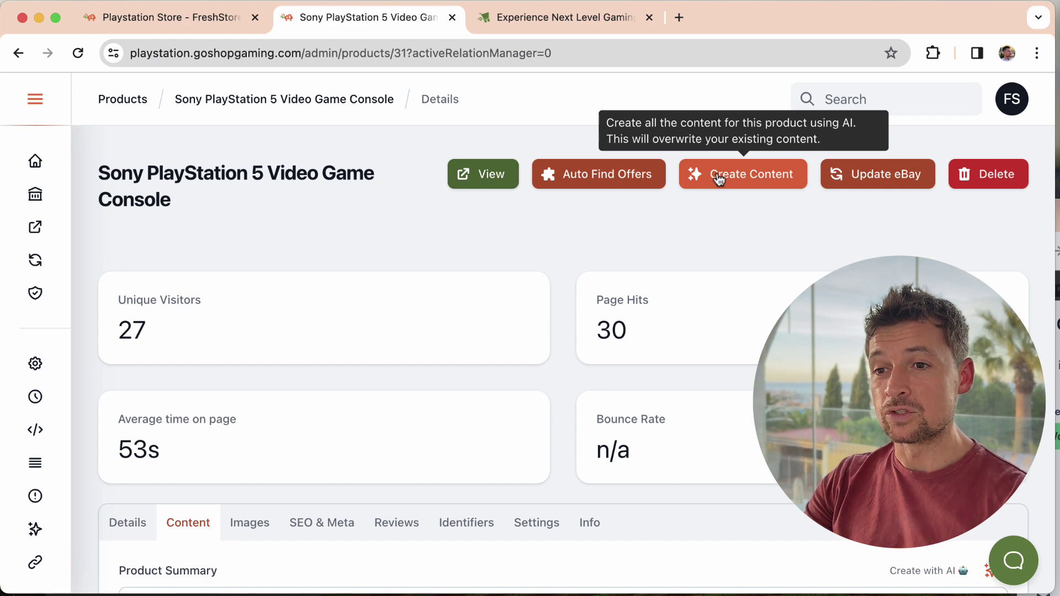
{"action": "scroll", "coordinate": [634, 343], "scroll_direction": "down", "scroll_amount": 3}
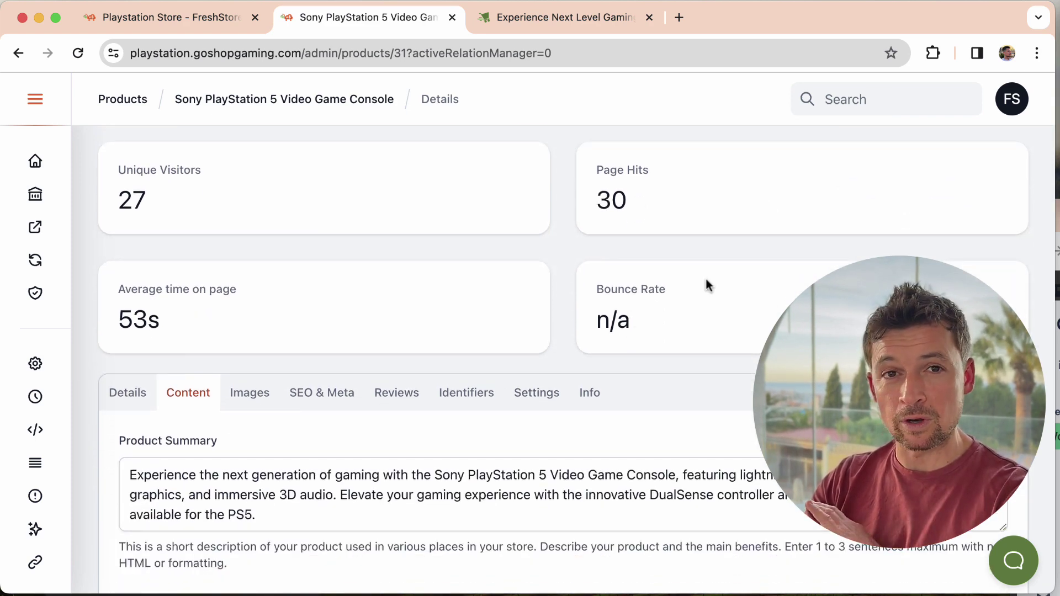
{"action": "scroll", "coordinate": [704, 280], "scroll_direction": "up", "scroll_amount": 3}
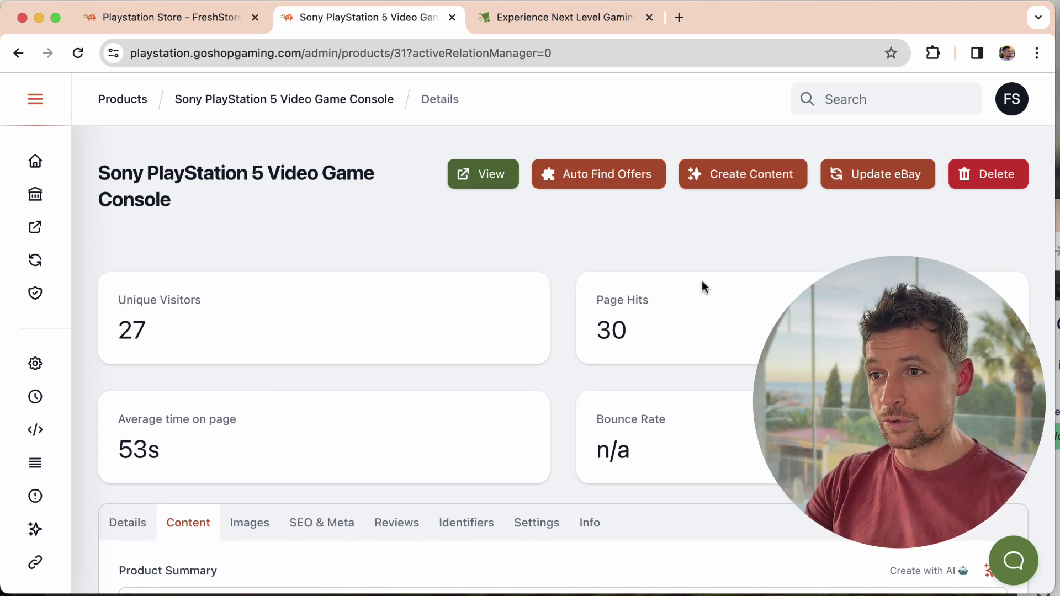
{"action": "left_click", "coordinate": [746, 172]}
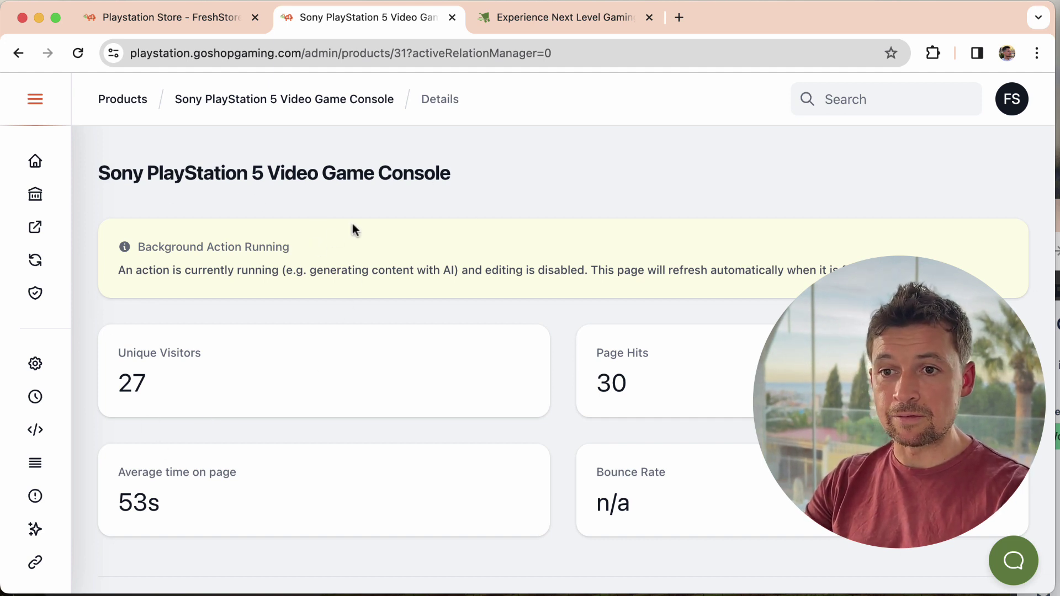
- Expand the admin sidebar and open the Brands list in a background tab
{"action": "scroll", "coordinate": [33, 299], "scroll_direction": "down", "scroll_amount": 4}
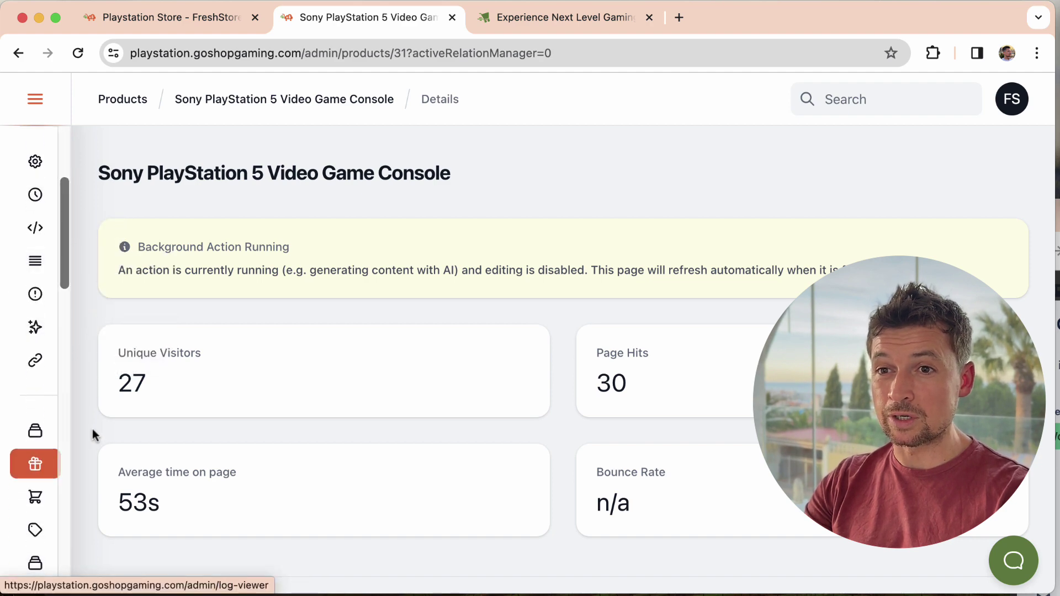
{"action": "left_click", "coordinate": [35, 99]}
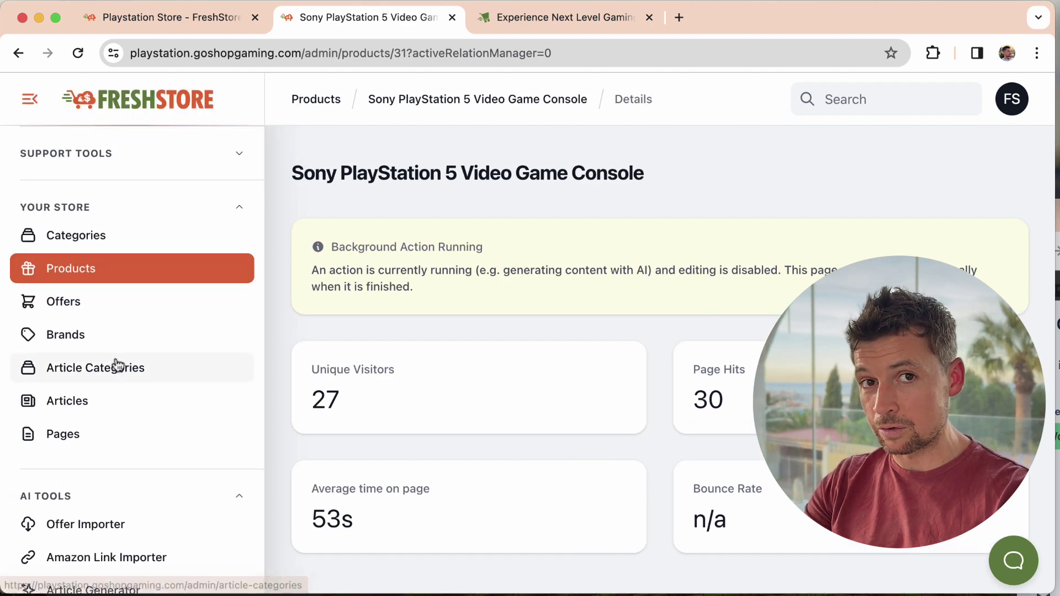
{"action": "scroll", "coordinate": [117, 367], "scroll_direction": "down", "scroll_amount": 1}
{"action": "left_click", "coordinate": [82, 298], "text": "super"}
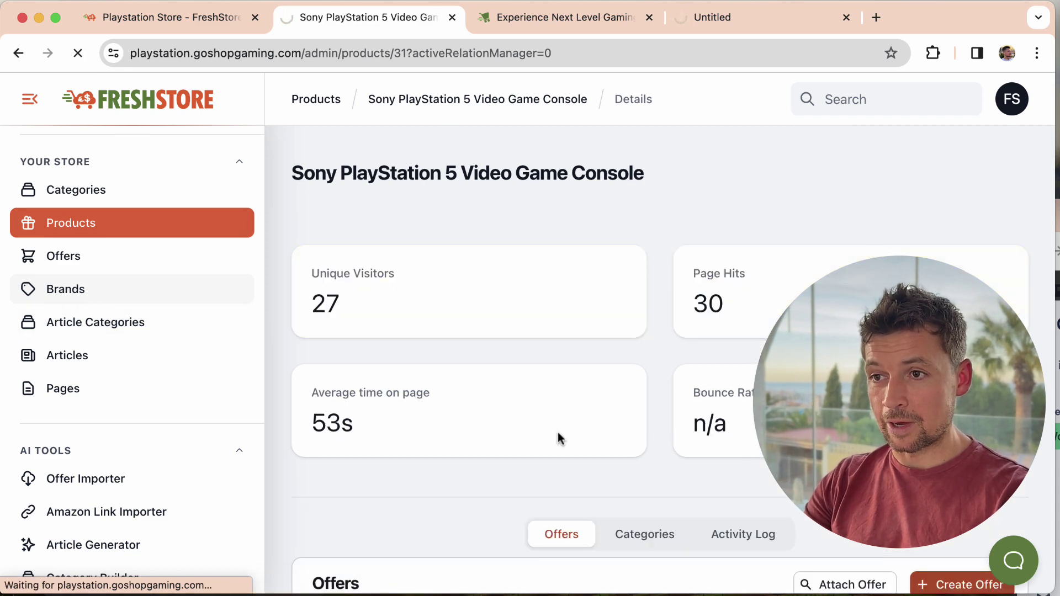
- Wait for the product page to reload titled 'Sony PS5 Blu-Ray Edition Console - White - 8K'
{"action": "scroll", "coordinate": [558, 432], "scroll_direction": "down", "scroll_amount": 5}
{"action": "scroll", "coordinate": [558, 432], "scroll_direction": "up", "scroll_amount": 4}
{"action": "scroll", "coordinate": [559, 440], "scroll_direction": "down", "scroll_amount": 6}
{"action": "scroll", "coordinate": [560, 440], "scroll_direction": "up", "scroll_amount": 5}
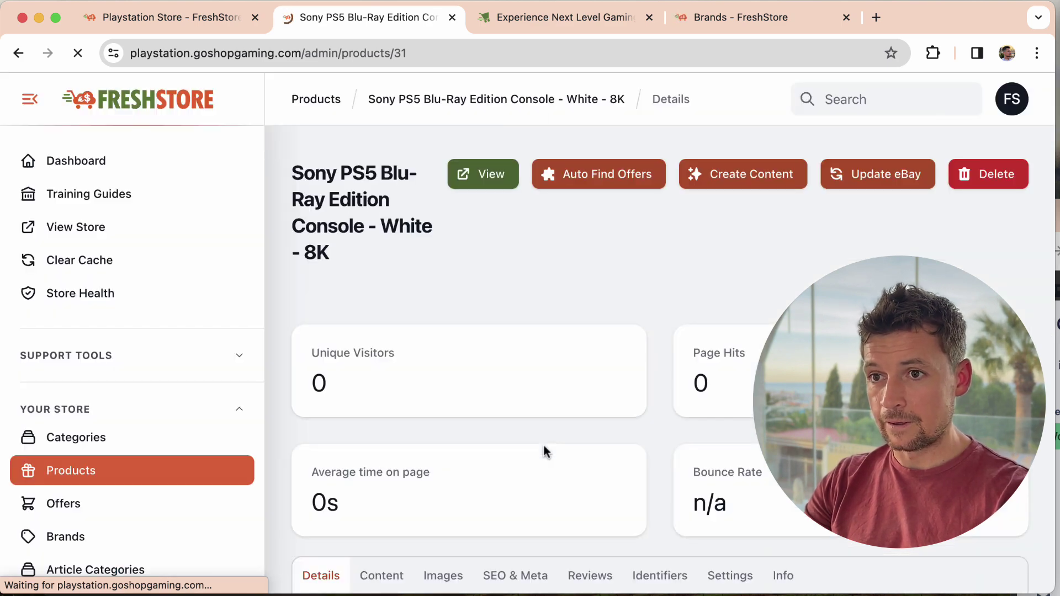
- Scroll through the regenerated Details form and bring up the Content fields
{"action": "scroll", "coordinate": [545, 448], "scroll_direction": "down", "scroll_amount": 5}
{"action": "scroll", "coordinate": [545, 446], "scroll_direction": "down", "scroll_amount": 2}
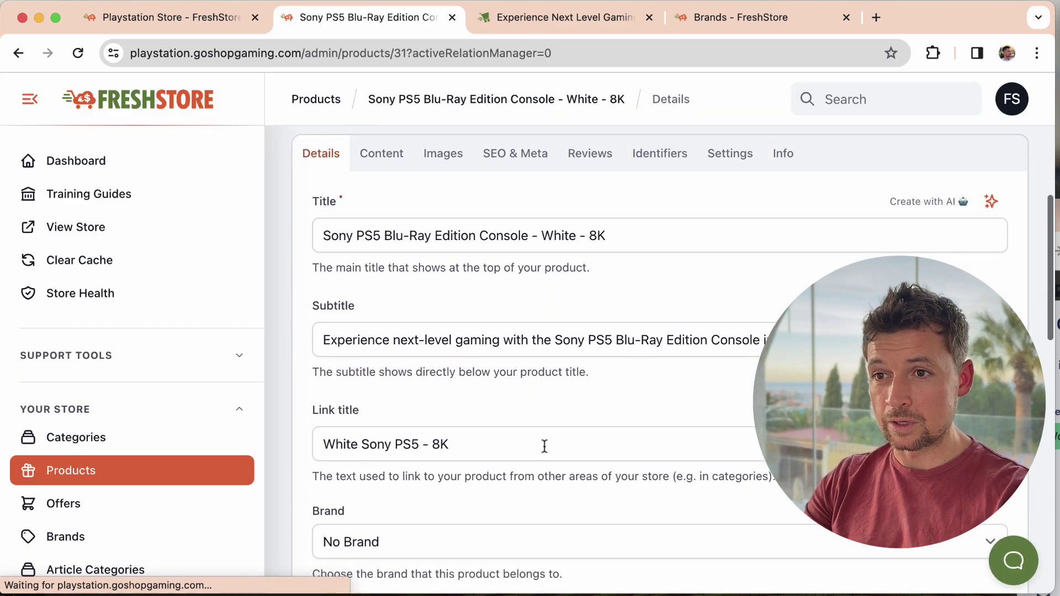
{"action": "scroll", "coordinate": [510, 448], "scroll_direction": "down", "scroll_amount": 2}
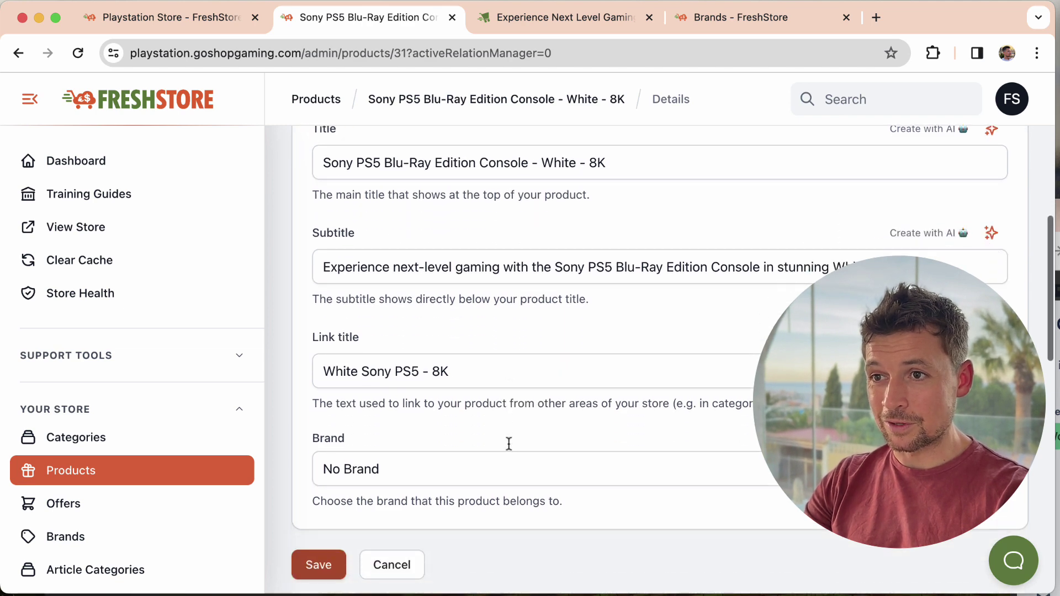
{"action": "scroll", "coordinate": [475, 316], "scroll_direction": "up", "scroll_amount": 3}
{"action": "left_click", "coordinate": [381, 237]}
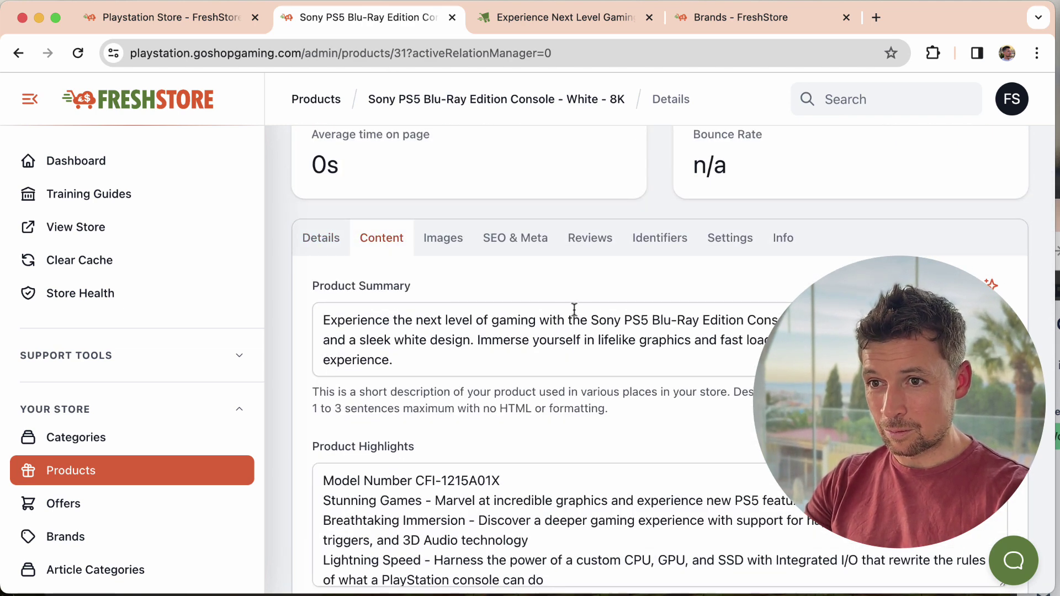
- Compare the new 8K summary and 'White Sony PS5 - 8K' link title against the storefront page
{"action": "key", "text": "ctrl+Tab"}
{"action": "key", "text": "ctrl+shift+Tab"}
{"action": "key", "text": "ctrl+Tab"}
{"action": "key", "text": "ctrl+shift+Tab"}
{"action": "scroll", "coordinate": [482, 381], "scroll_direction": "down", "scroll_amount": 2}
{"action": "key", "text": "ctrl+Tab"}
{"action": "scroll", "coordinate": [733, 297], "scroll_direction": "down", "scroll_amount": 3}
{"action": "scroll", "coordinate": [733, 297], "scroll_direction": "down", "scroll_amount": 4}
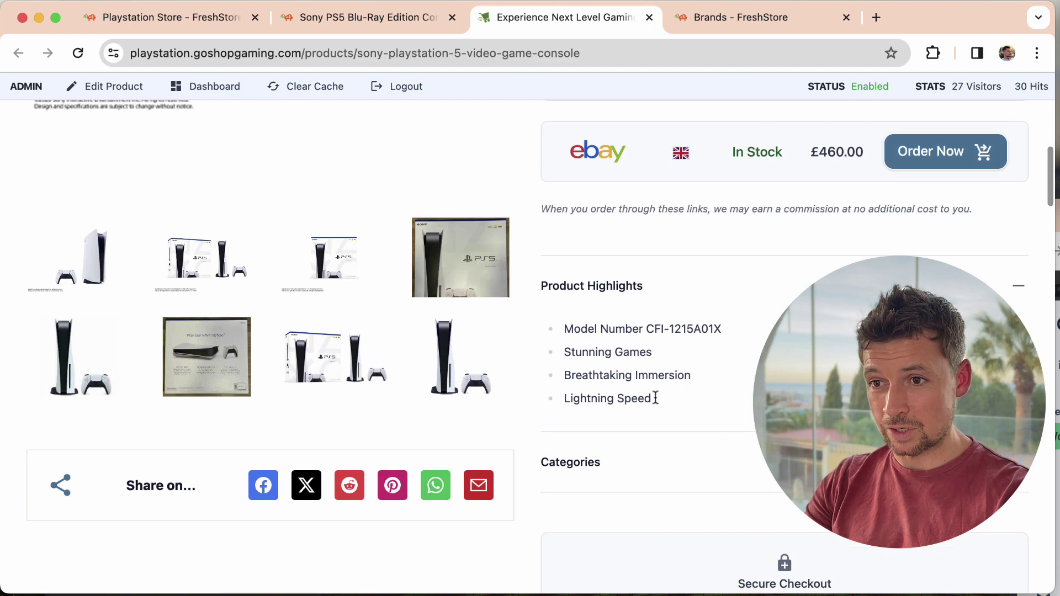
{"action": "key", "text": "ctrl+shift+Tab"}
{"action": "scroll", "coordinate": [539, 418], "scroll_direction": "down", "scroll_amount": 1}
{"action": "scroll", "coordinate": [540, 418], "scroll_direction": "up", "scroll_amount": 1}
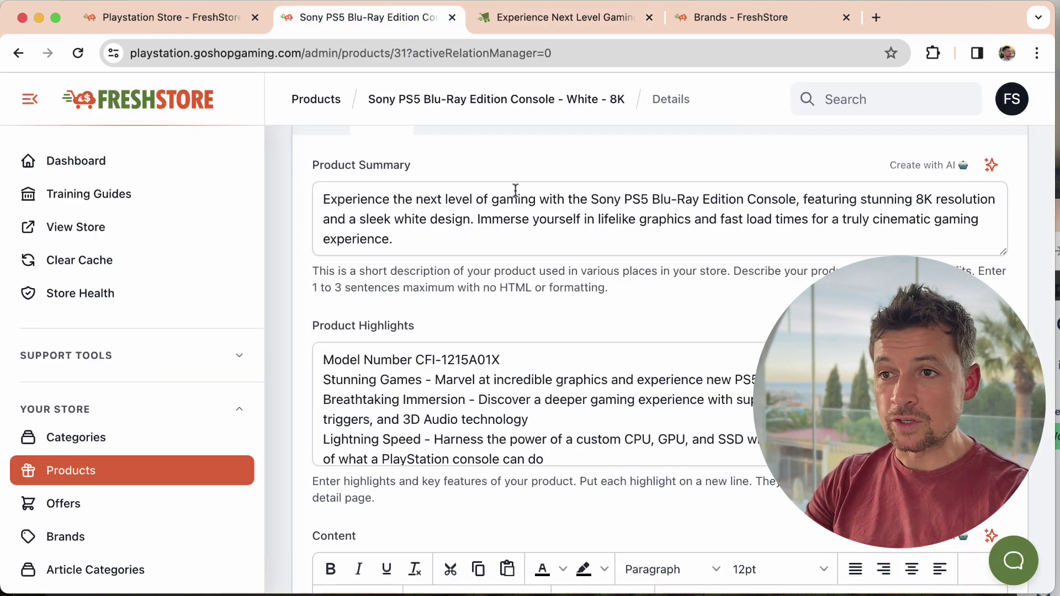
{"action": "scroll", "coordinate": [130, 485], "scroll_direction": "down", "scroll_amount": 4}
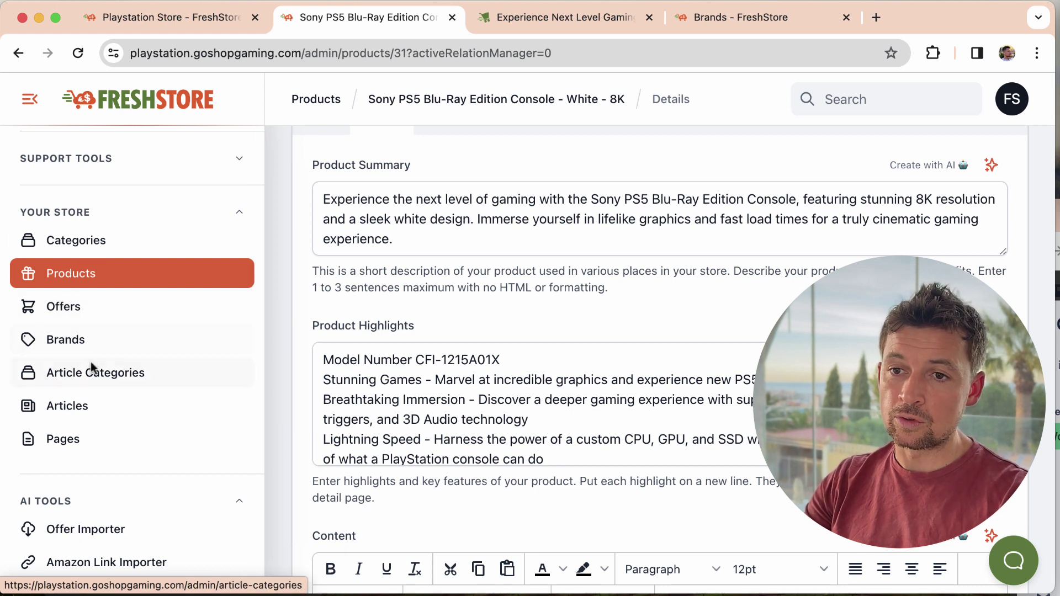
- Open the PS5 Consoles category's Titles fields from Categories, then open a new browser tab
{"action": "left_click", "coordinate": [74, 238]}
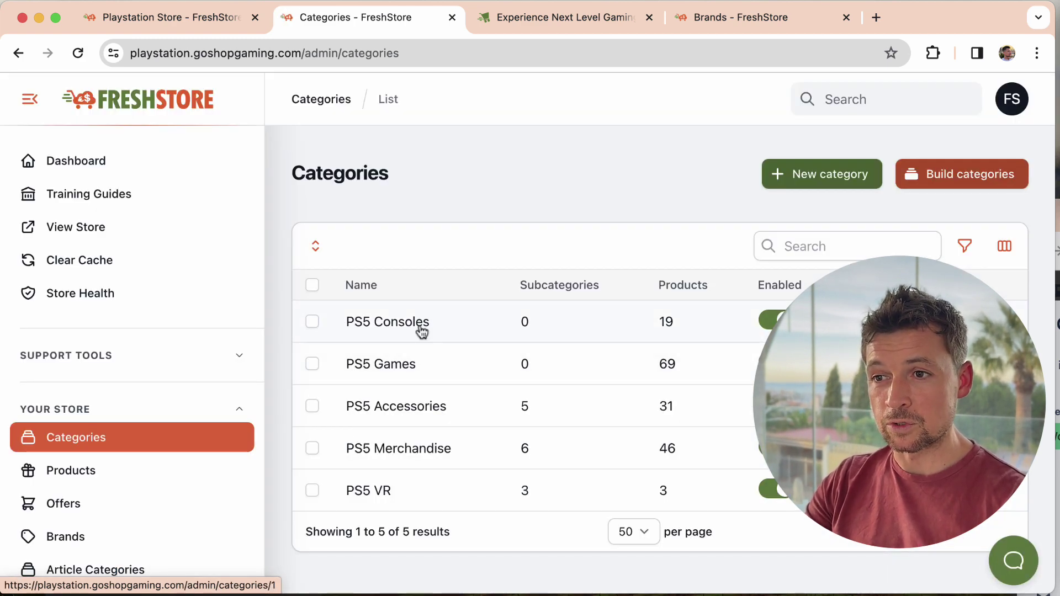
{"action": "left_click", "coordinate": [421, 332]}
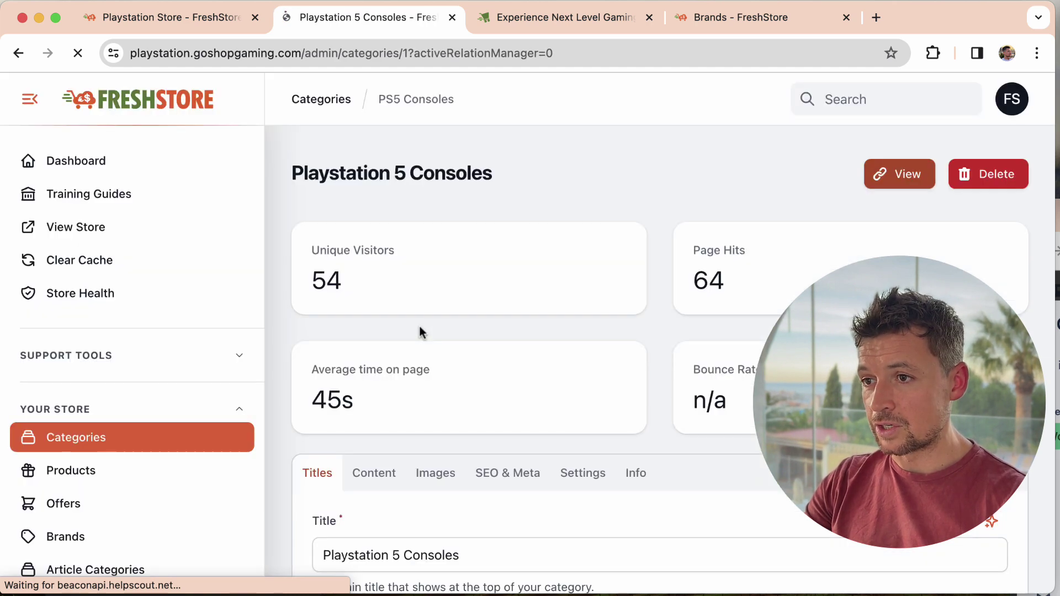
{"action": "scroll", "coordinate": [422, 331], "scroll_direction": "down", "scroll_amount": 5}
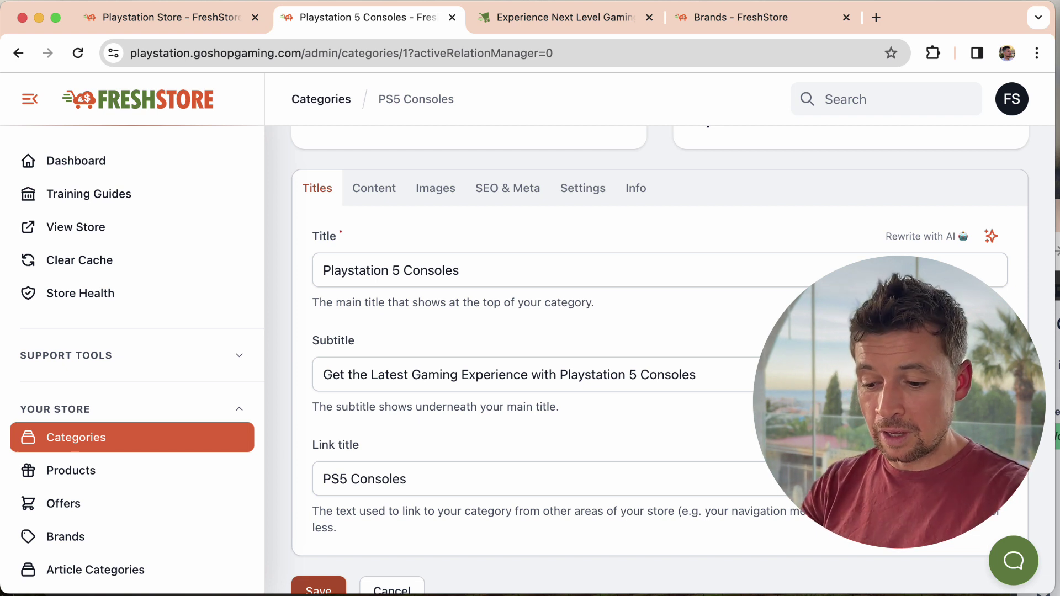
{"action": "key", "text": "super+t"}
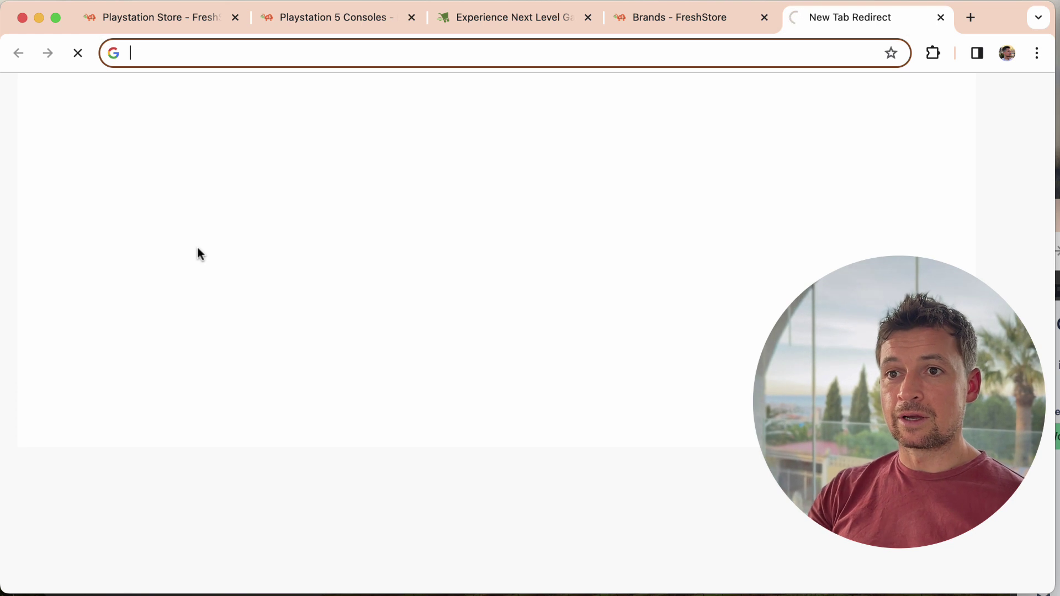
- Open the Servette Home elephant tea mug page on Amazon and select its title
{"action": "scroll", "coordinate": [672, 399], "scroll_direction": "down", "scroll_amount": 10}
{"action": "scroll", "coordinate": [671, 396], "scroll_direction": "down", "scroll_amount": 15}
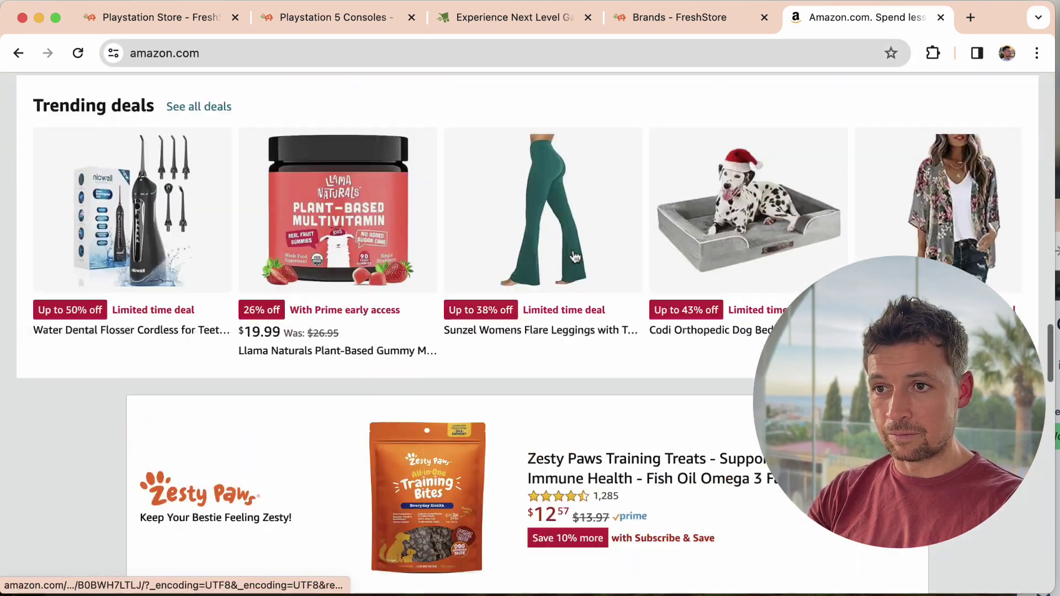
{"action": "scroll", "coordinate": [574, 257], "scroll_direction": "up", "scroll_amount": 5}
{"action": "left_click", "coordinate": [574, 257]}
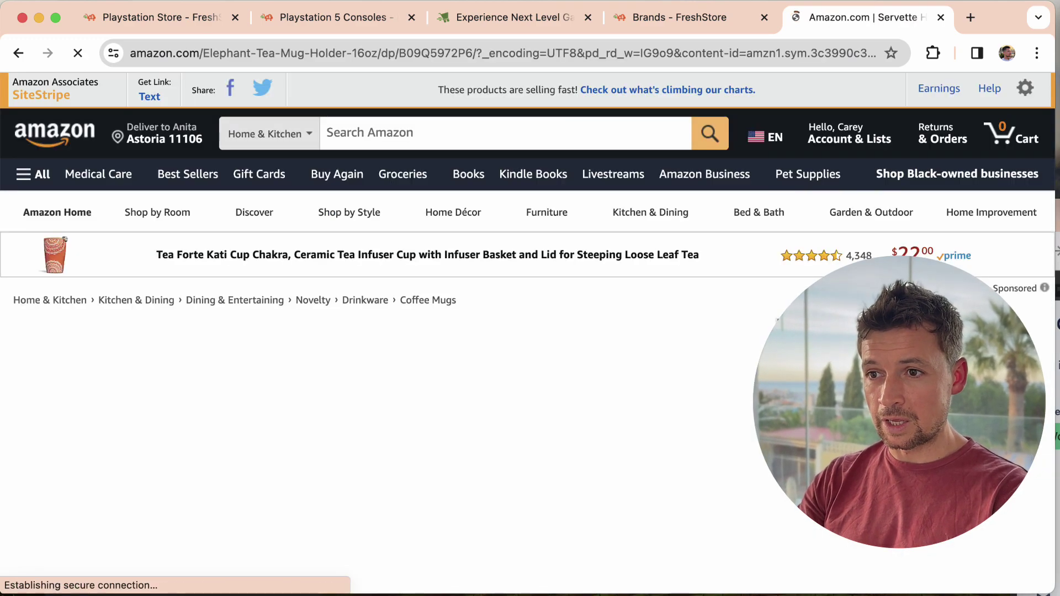
{"action": "scroll", "coordinate": [695, 462], "scroll_direction": "down", "scroll_amount": 2}
{"action": "triple_click", "coordinate": [653, 285]}
- Look through the mug page, then return to the FreshStore PS5 Consoles category tab
{"action": "scroll", "coordinate": [694, 332], "scroll_direction": "down", "scroll_amount": 12}
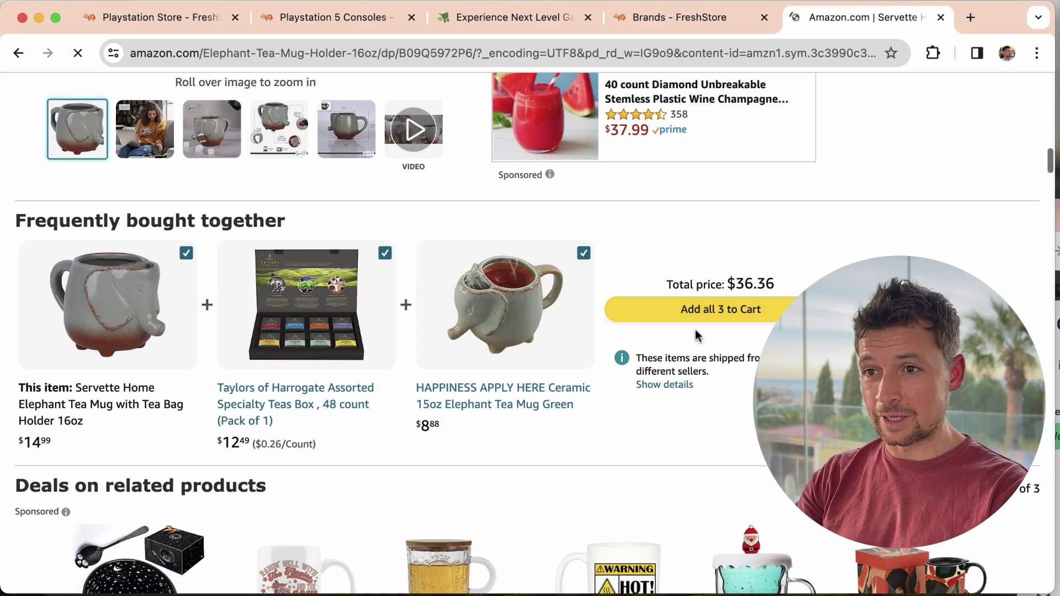
{"action": "scroll", "coordinate": [695, 334], "scroll_direction": "down", "scroll_amount": 15}
{"action": "scroll", "coordinate": [696, 334], "scroll_direction": "up", "scroll_amount": 8}
{"action": "scroll", "coordinate": [694, 329], "scroll_direction": "down", "scroll_amount": 10}
{"action": "scroll", "coordinate": [695, 329], "scroll_direction": "up", "scroll_amount": 20}
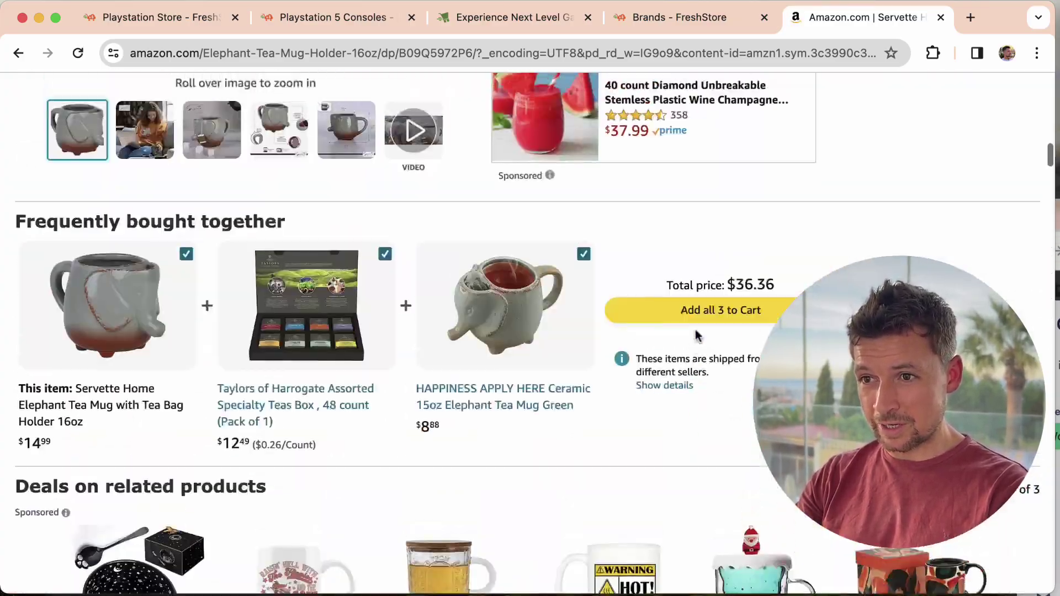
{"action": "scroll", "coordinate": [695, 333], "scroll_direction": "up", "scroll_amount": 6}
{"action": "scroll", "coordinate": [694, 334], "scroll_direction": "down", "scroll_amount": 5}
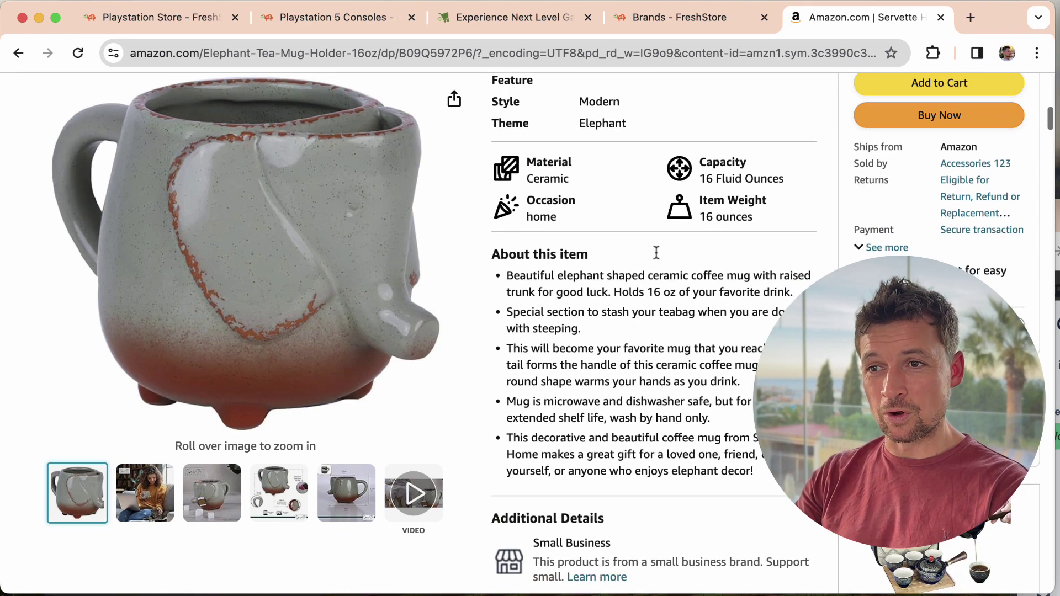
{"action": "scroll", "coordinate": [635, 331], "scroll_direction": "up", "scroll_amount": 10}
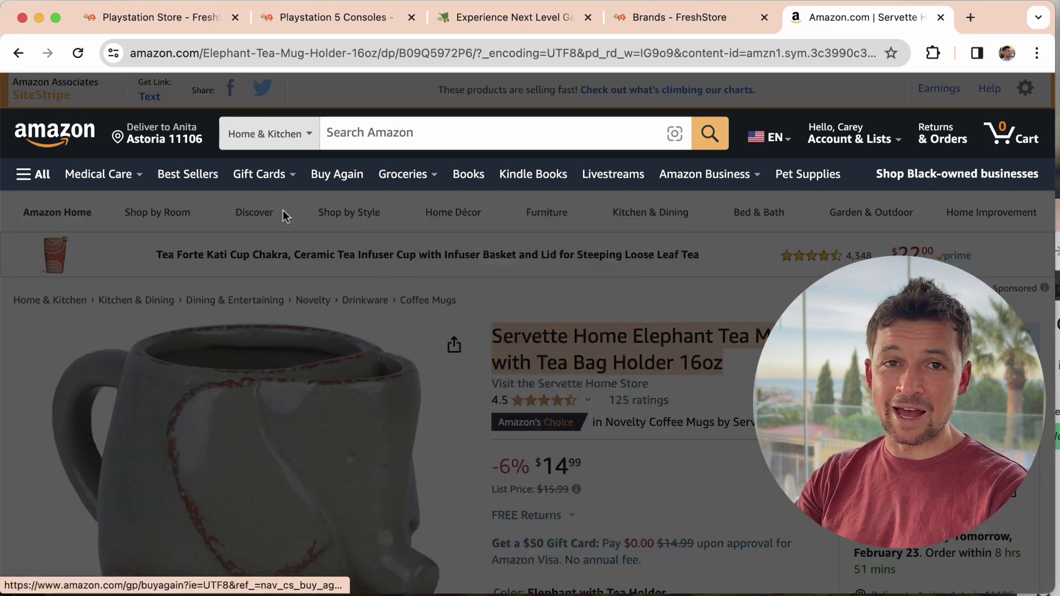
{"action": "mouse_move", "coordinate": [277, 229]}
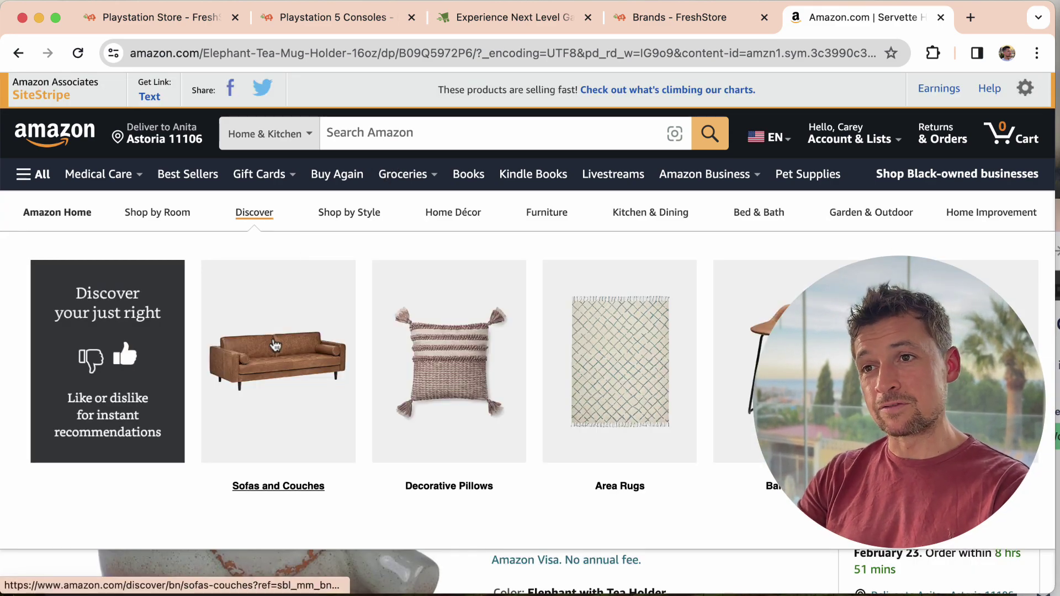
{"action": "key", "text": "ctrl+shift+Tab"}
{"action": "key", "text": "ctrl+shift+Tab"}
{"action": "key", "text": "ctrl+shift+Tab"}
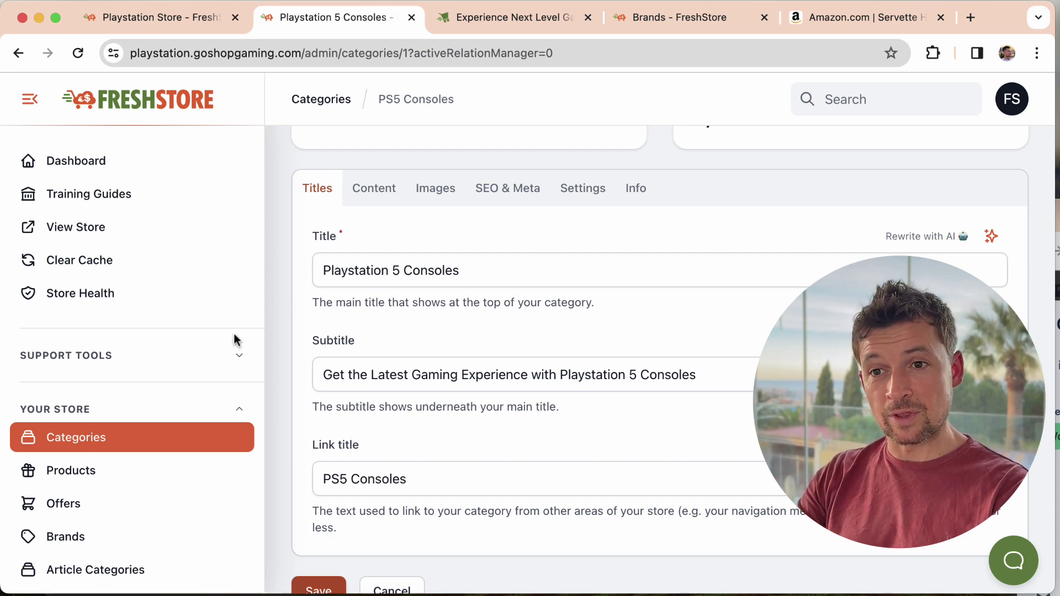
- Open Product Settings, showing Automatically Generate Content with AI on and Auto Reviews maximum 232
{"action": "scroll", "coordinate": [184, 356], "scroll_direction": "down", "scroll_amount": 10}
{"action": "scroll", "coordinate": [184, 356], "scroll_direction": "down", "scroll_amount": 5}
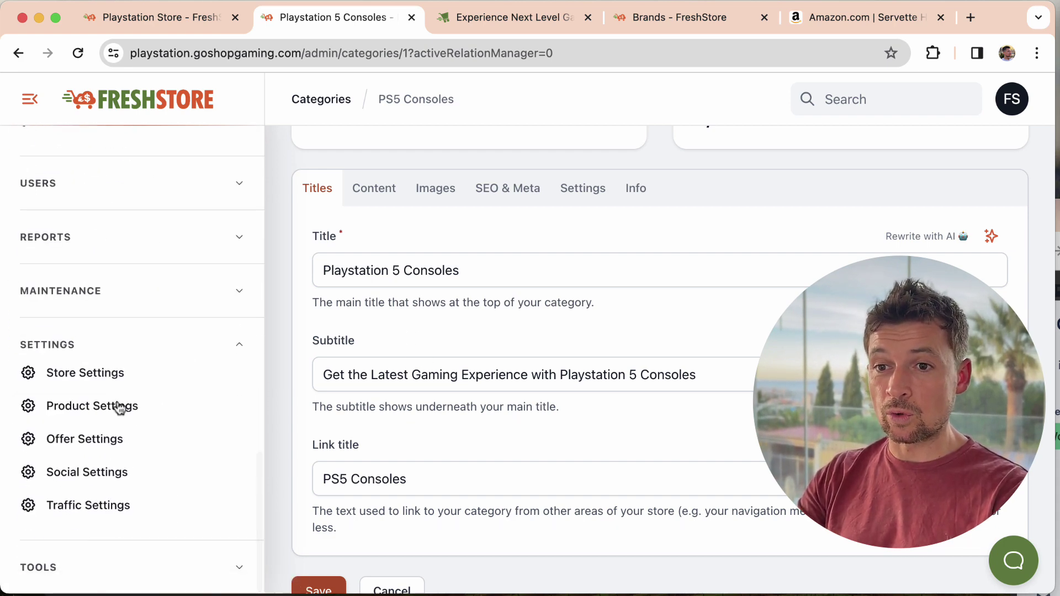
{"action": "left_click", "coordinate": [88, 409]}
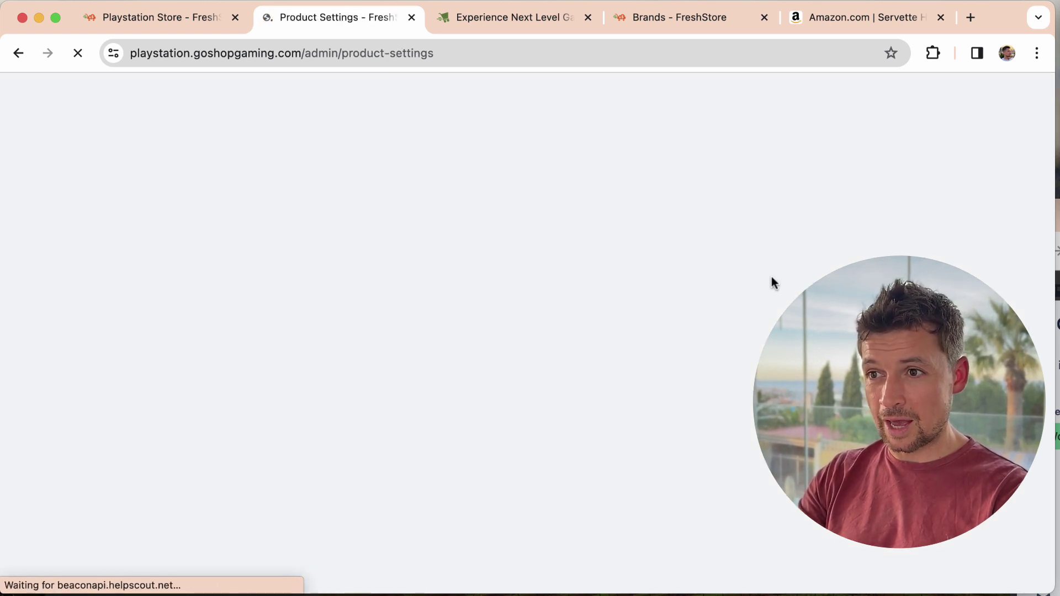
{"action": "scroll", "coordinate": [776, 299], "scroll_direction": "down", "scroll_amount": 1}
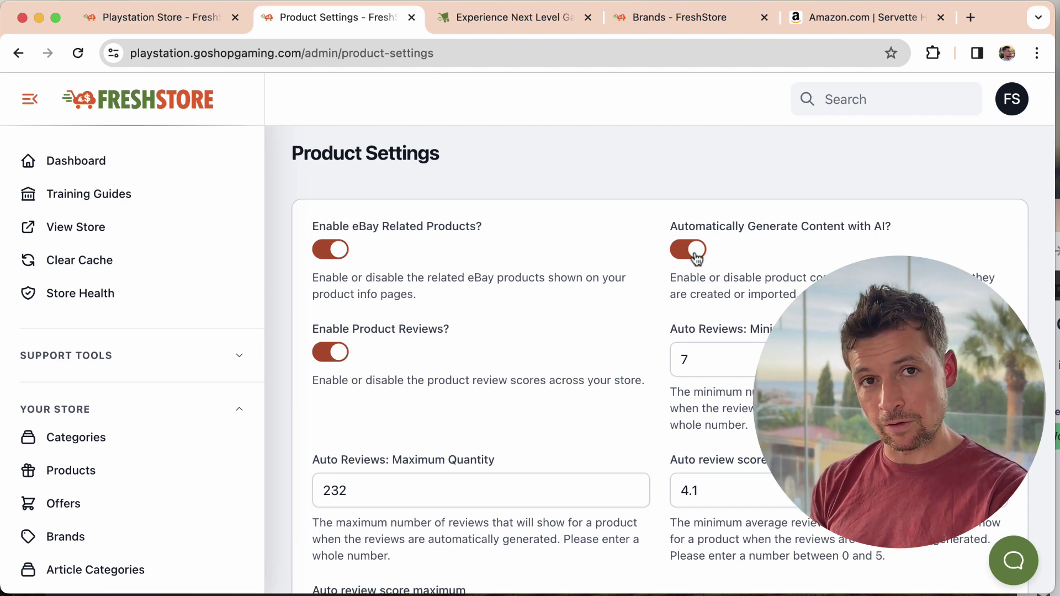
{"action": "key", "text": "ctrl+shift+Tab"}
{"action": "key", "text": "ctrl+shift+Tab"}
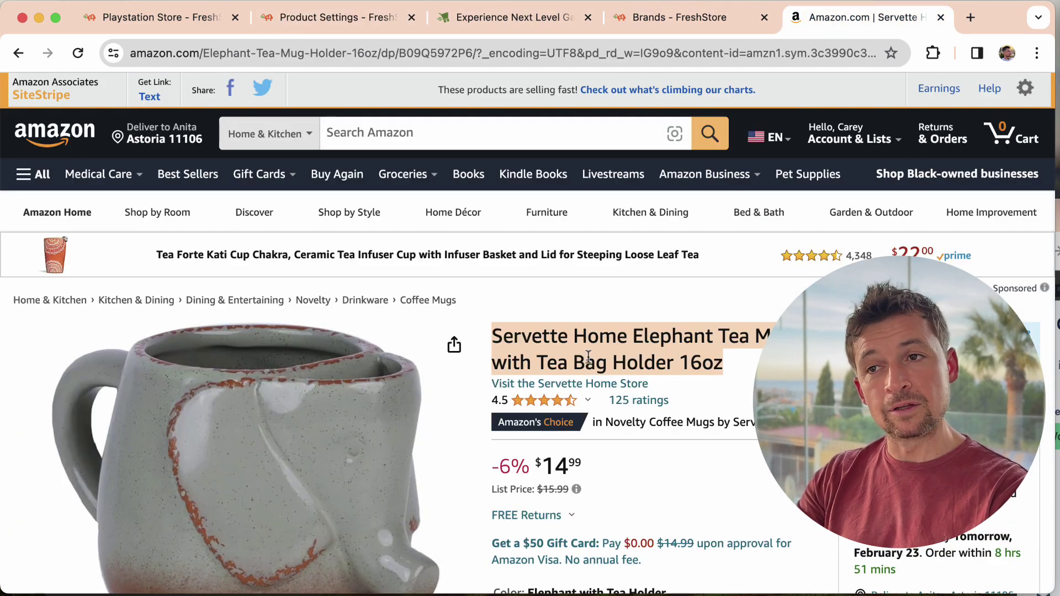
{"action": "key", "text": "ctrl+shift+Tab"}
{"action": "key", "text": "ctrl+shift+Tab"}
{"action": "key", "text": "ctrl+shift+Tab"}
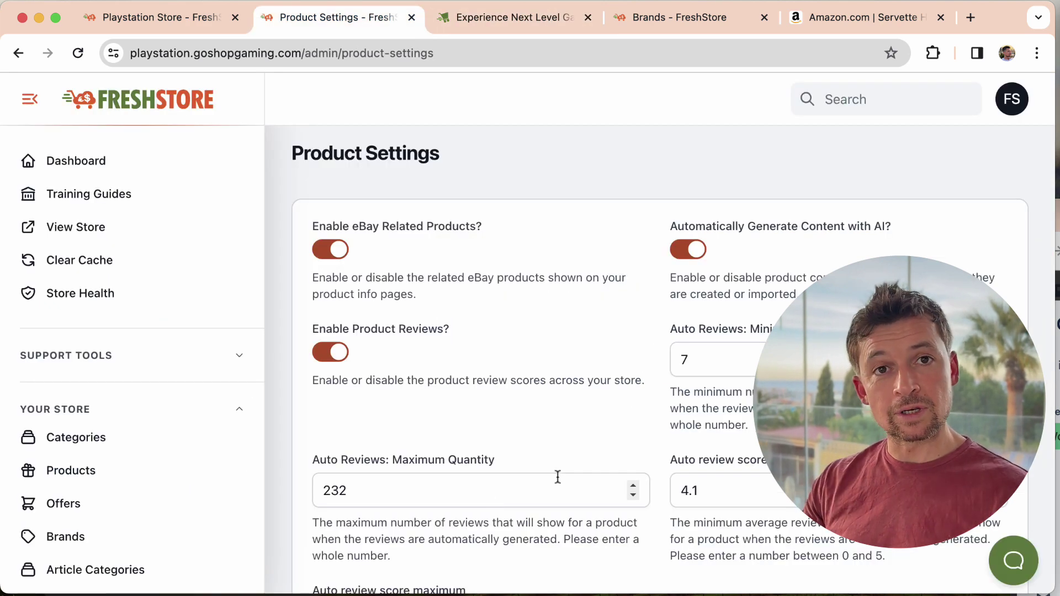